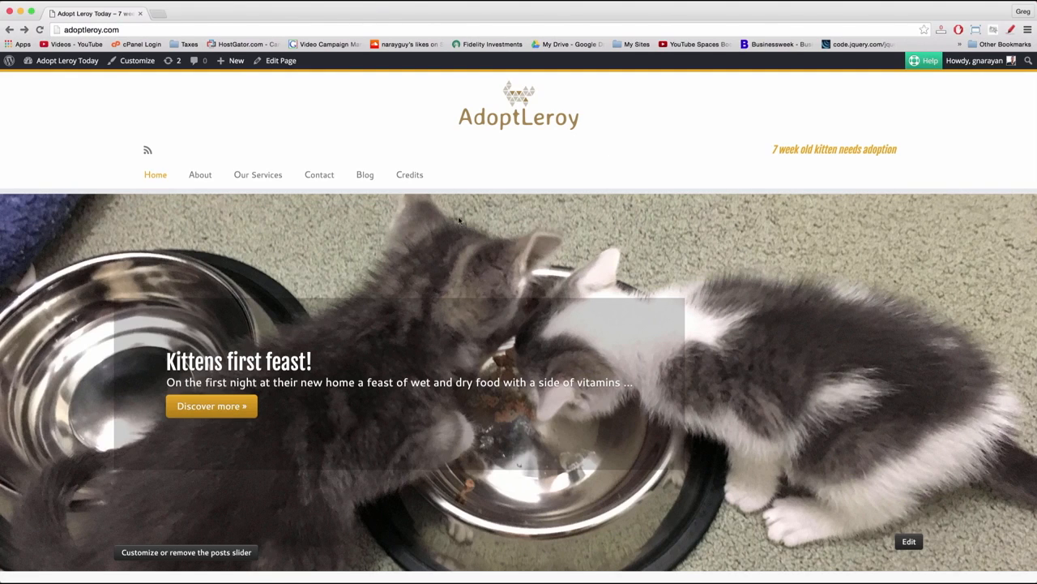
# Step: Look over the site's home page, and switch to Photos to select only the last picture in the Last Import album
pyautogui.scroll(-5, 459, 220)
pyautogui.scroll(5, 458, 219)
pyautogui.press('super+Tab')
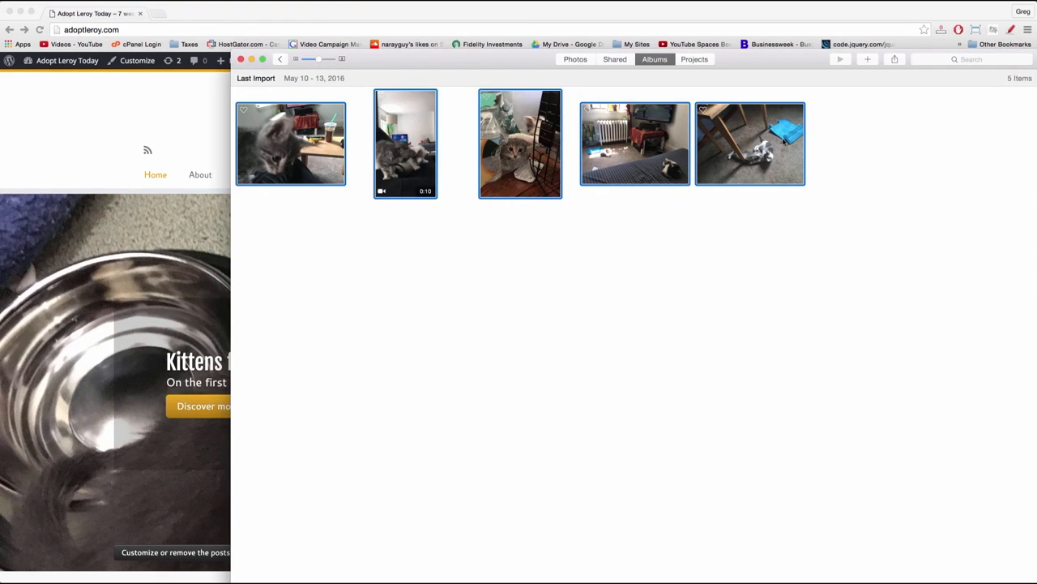
pyautogui.moveTo(766, 149); pyautogui.dragTo(892, 194)
pyautogui.click(750, 142)
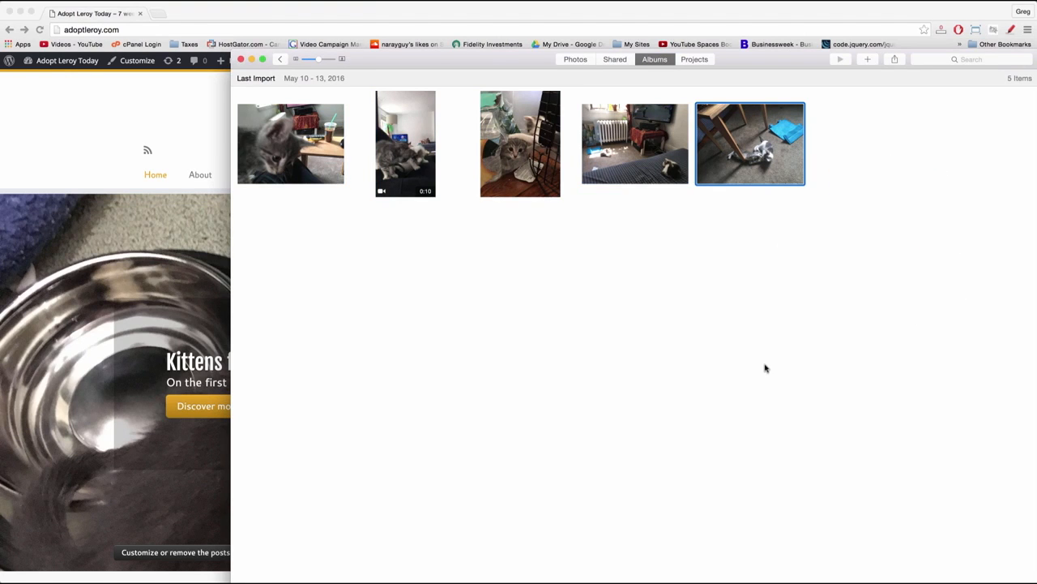
# Step: Show the desktop and preview the leroy-and-hand image and its neighbouring image file
pyautogui.press('F11')
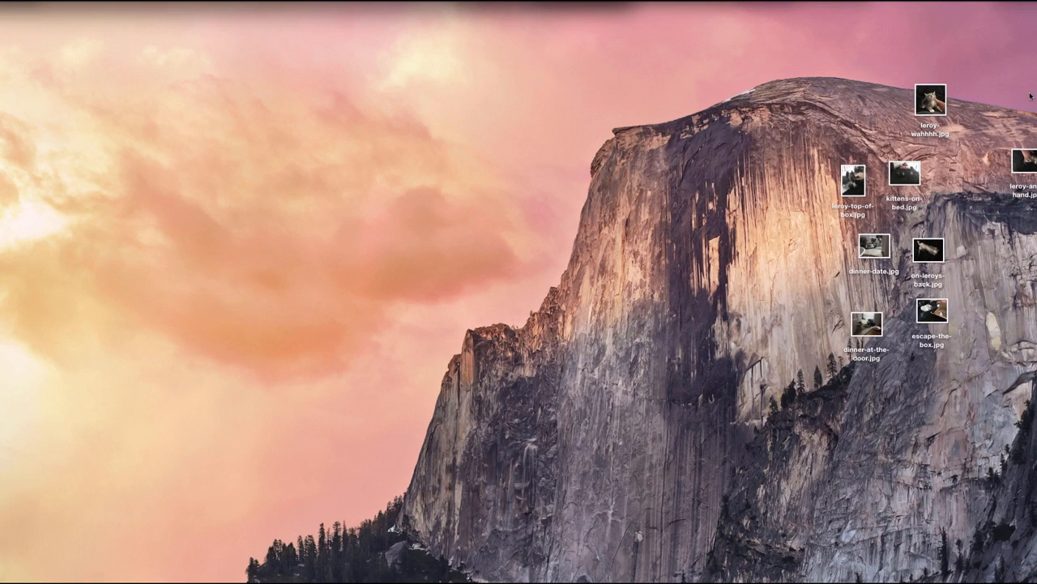
pyautogui.click(1021, 162)
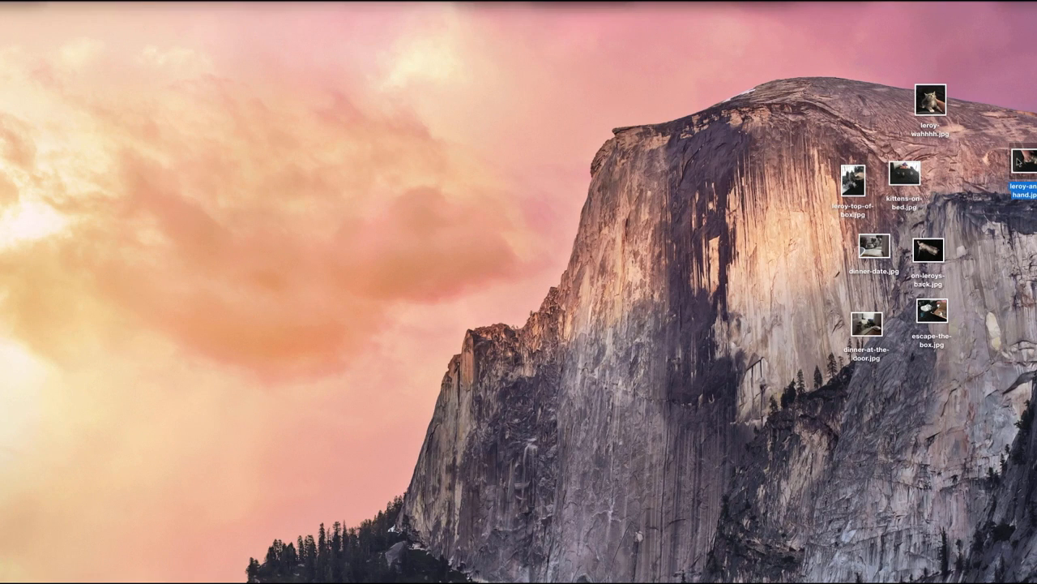
pyautogui.press('space')
pyautogui.press('space')
pyautogui.click(1036, 166)
pyautogui.press('space')
pyautogui.press('space')
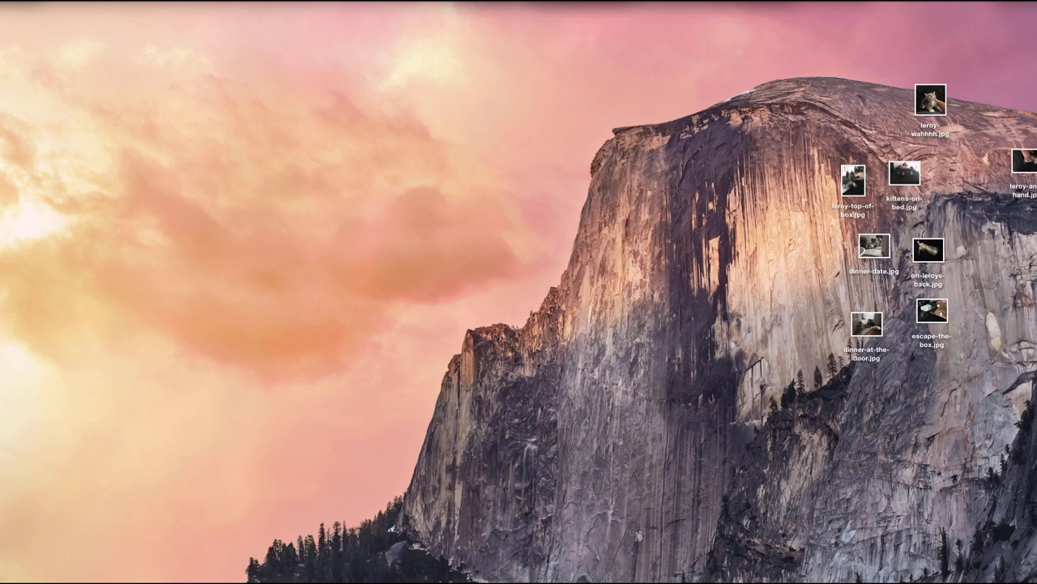
# Step: Move collage-for-leroy-website.jpg and IMG_8527.jpg next to the other image files on the desktop
pyautogui.moveTo(1036, 122); pyautogui.dragTo(1014, 94)
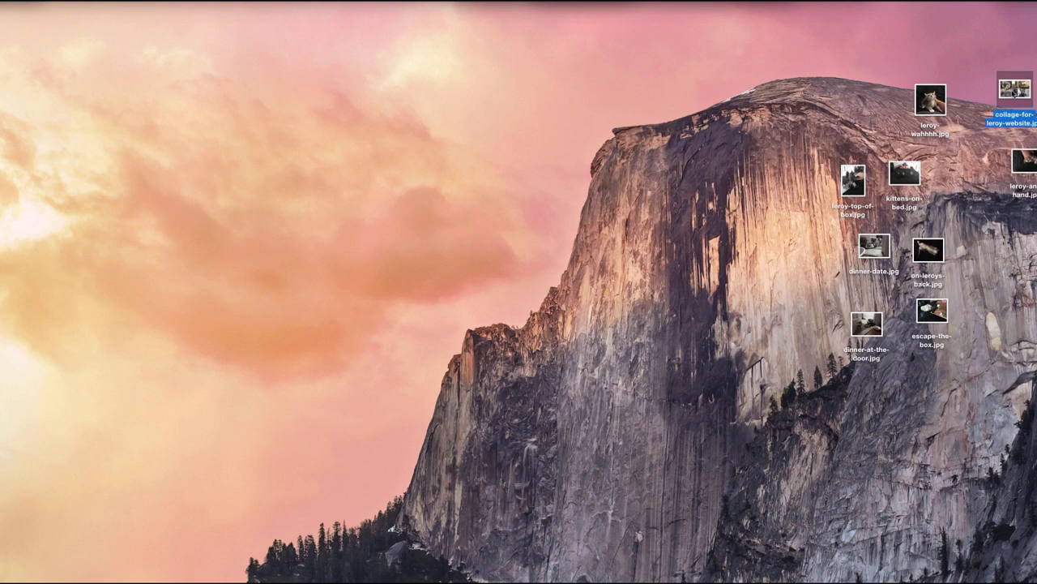
pyautogui.click(973, 154)
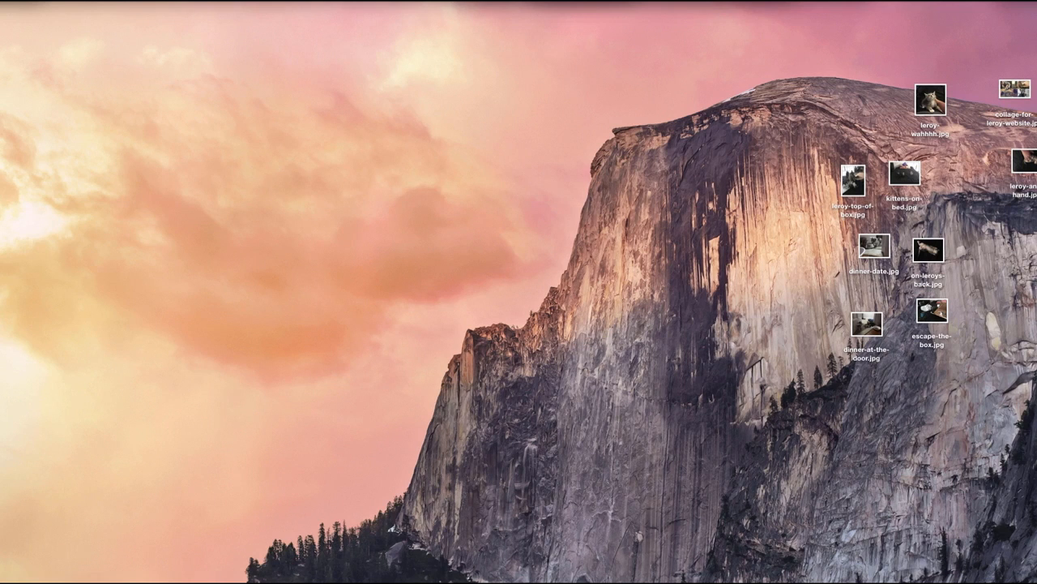
pyautogui.moveTo(1036, 133); pyautogui.dragTo(1005, 242)
pyautogui.click(968, 304)
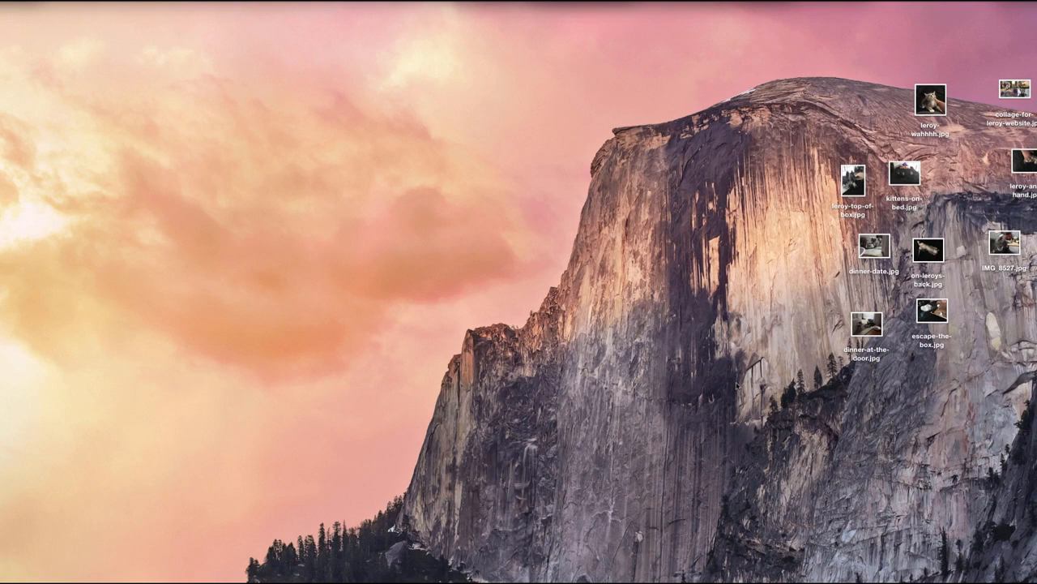
# Step: Create a new folder on the desktop named photos-for-website
pyautogui.rightClick(764, 372)
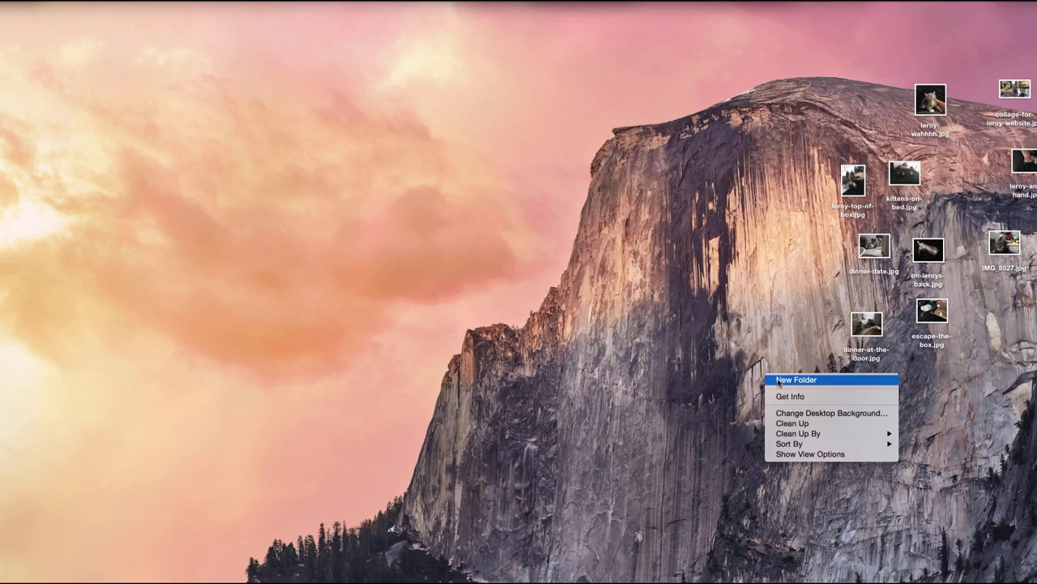
pyautogui.click(779, 381)
pyautogui.write('pho')
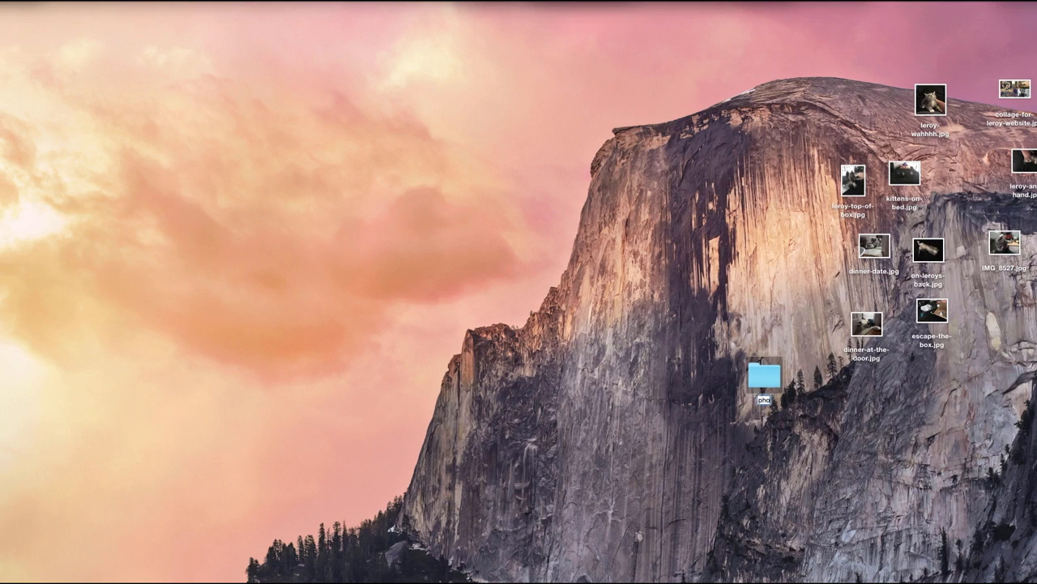
pyautogui.write('tos-for-website')
pyautogui.press('Return')
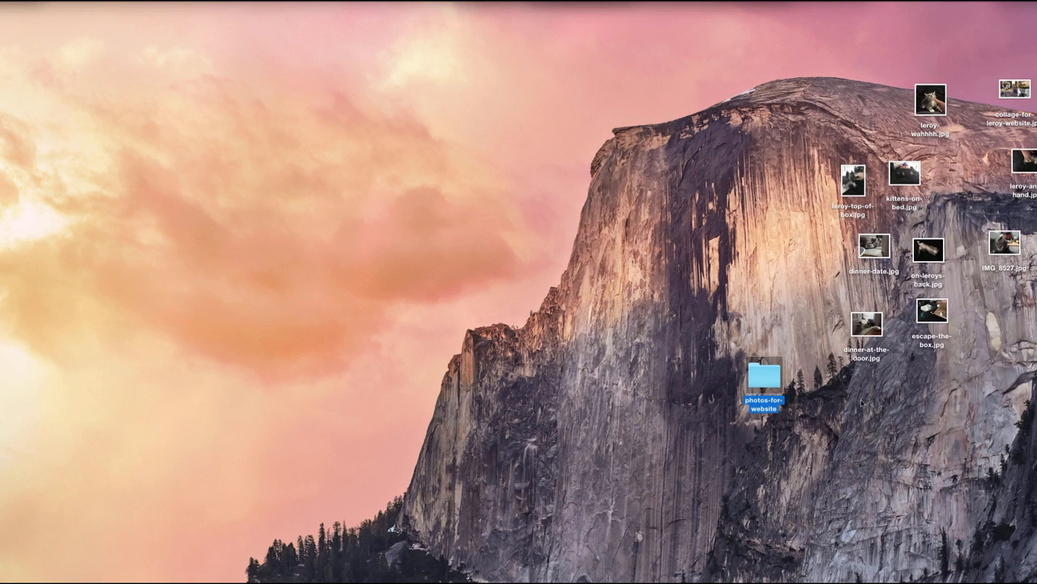
# Step: Move all the desktop image files into the photos-for-website folder and clear the folder out of the way
pyautogui.moveTo(1031, 73); pyautogui.dragTo(840, 398)
pyautogui.moveTo(861, 321); pyautogui.dragTo(762, 374)
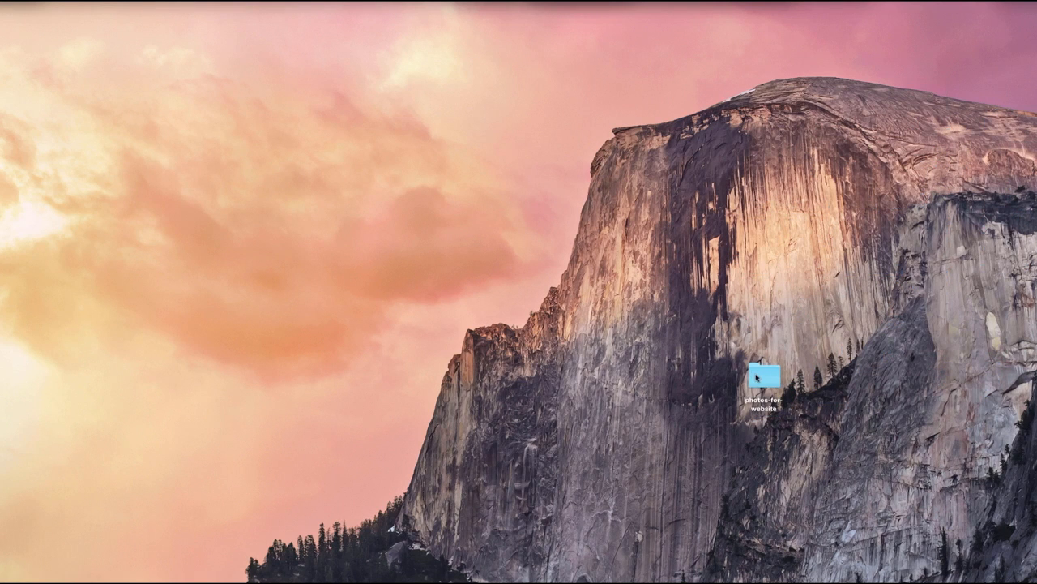
pyautogui.click(764, 374)
pyautogui.press('super+BackSpace')
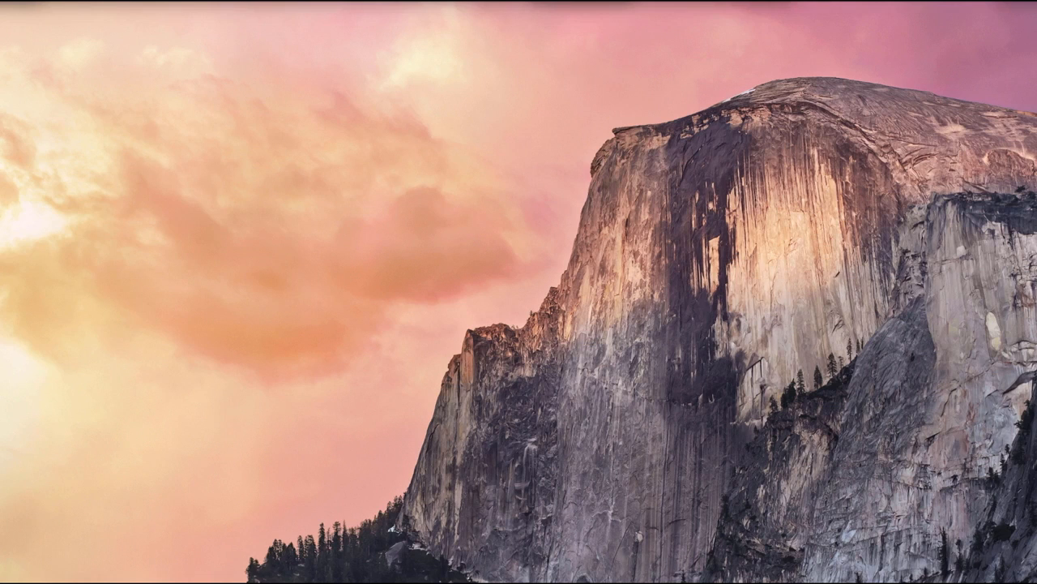
# Step: Search this Mac for "collage" in a new Finder window and move collage-for-leroy-website.jpg to the desktop
pyautogui.press('F11')
pyautogui.press('super+n')
pyautogui.click(812, 134)
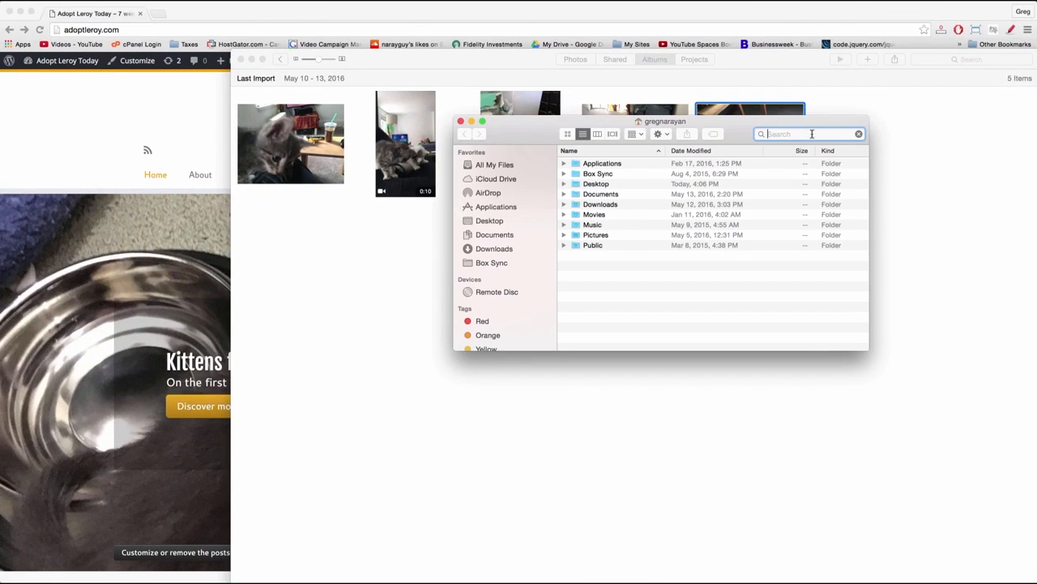
pyautogui.write('collage')
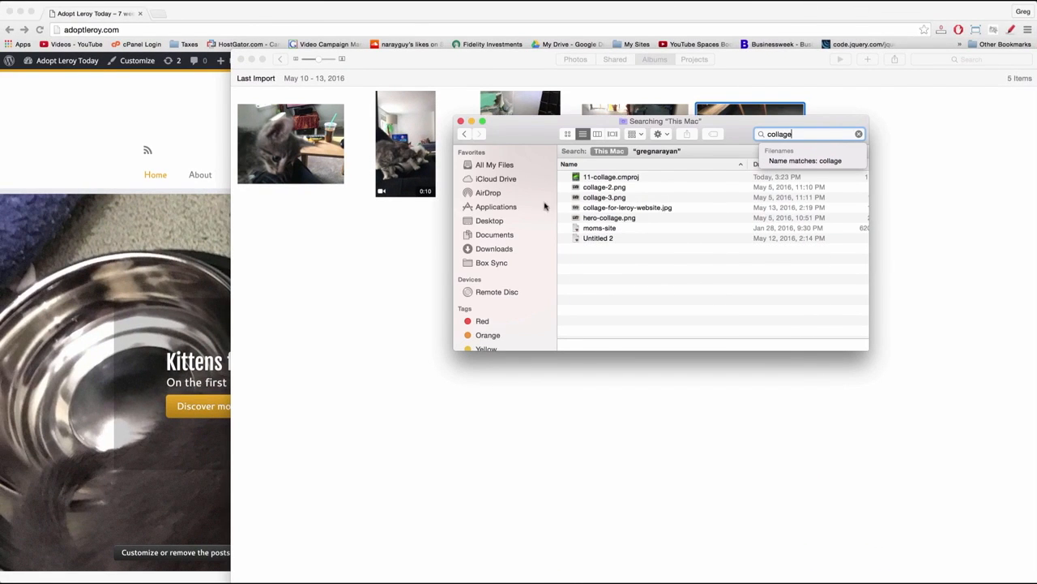
pyautogui.click(613, 210)
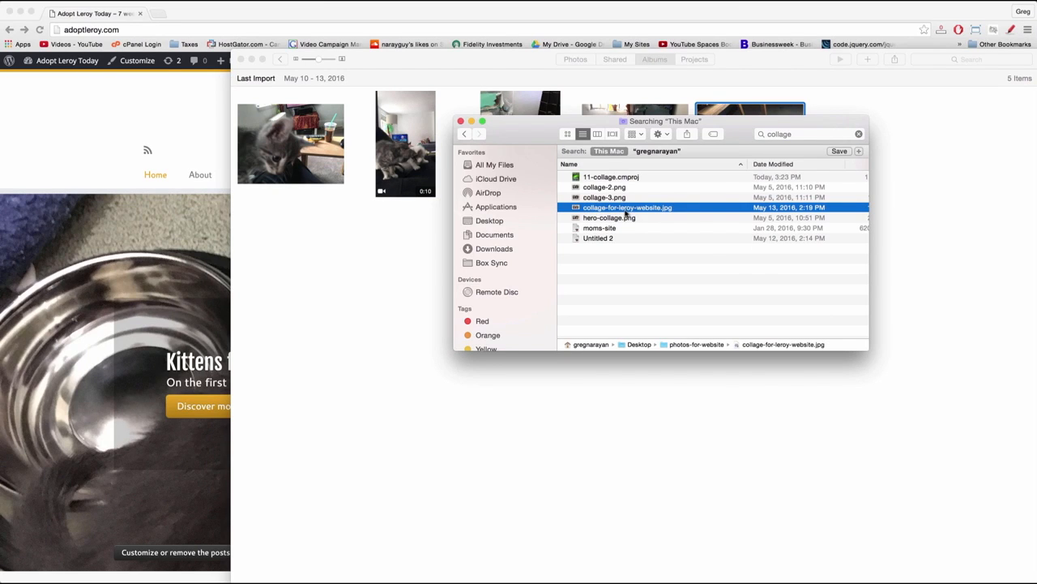
pyautogui.moveTo(629, 211); pyautogui.dragTo(1036, 333)
pyautogui.press('F11')
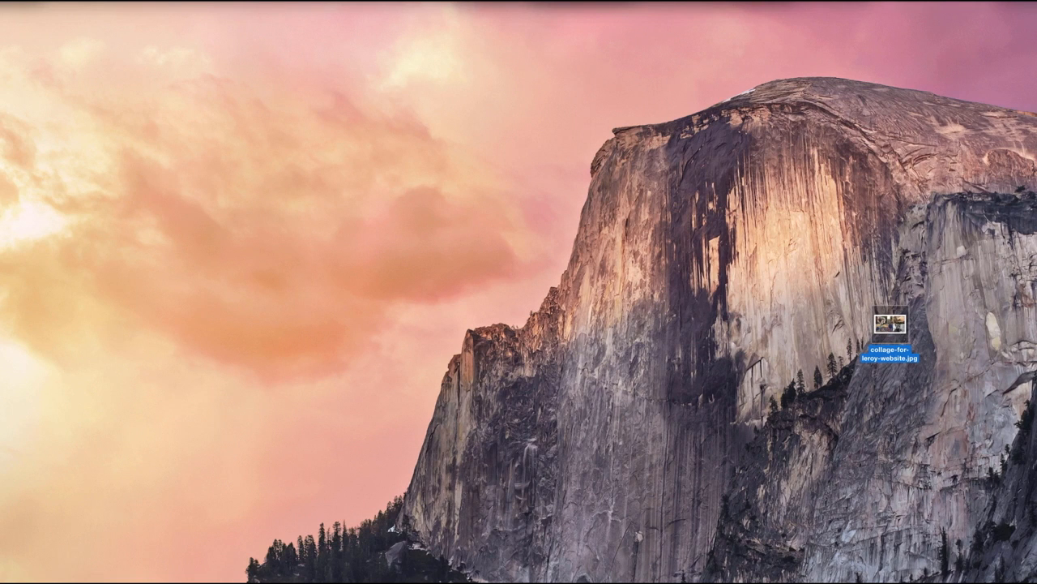
# Step: Put collage-for-leroy-website.jpg back into the photos-for-website folder and close the Finder search window
pyautogui.press('super+BackSpace')
pyautogui.press('F11')
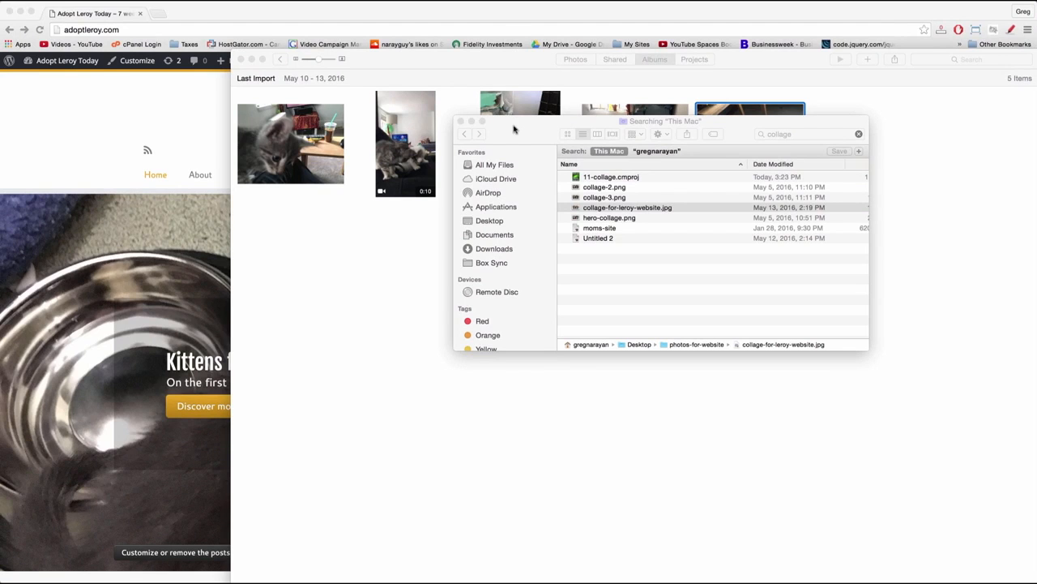
pyautogui.click(461, 121)
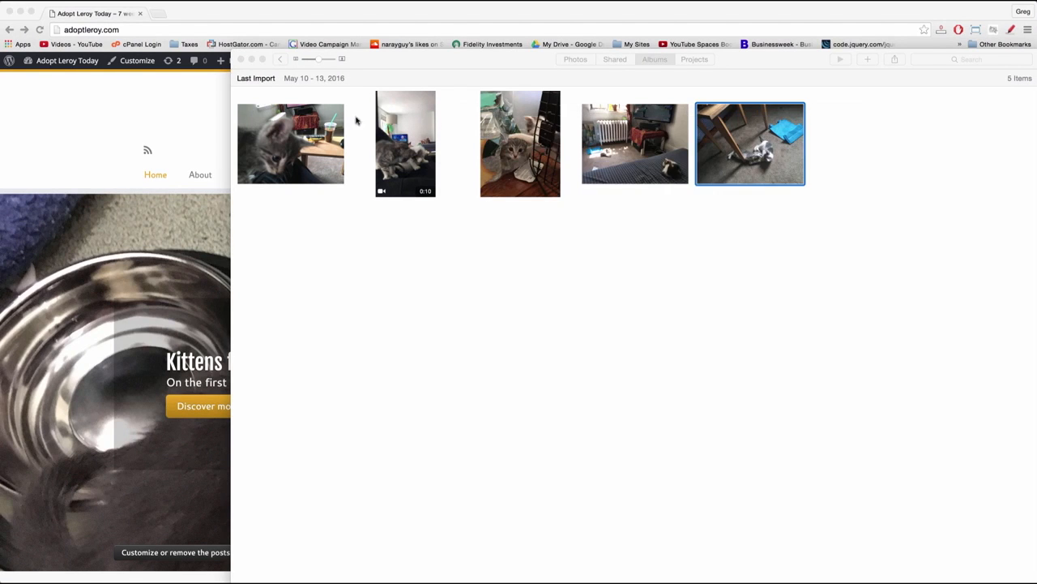
# Step: Switch to Chrome and open the site's page for uploading new media
pyautogui.click(60, 150)
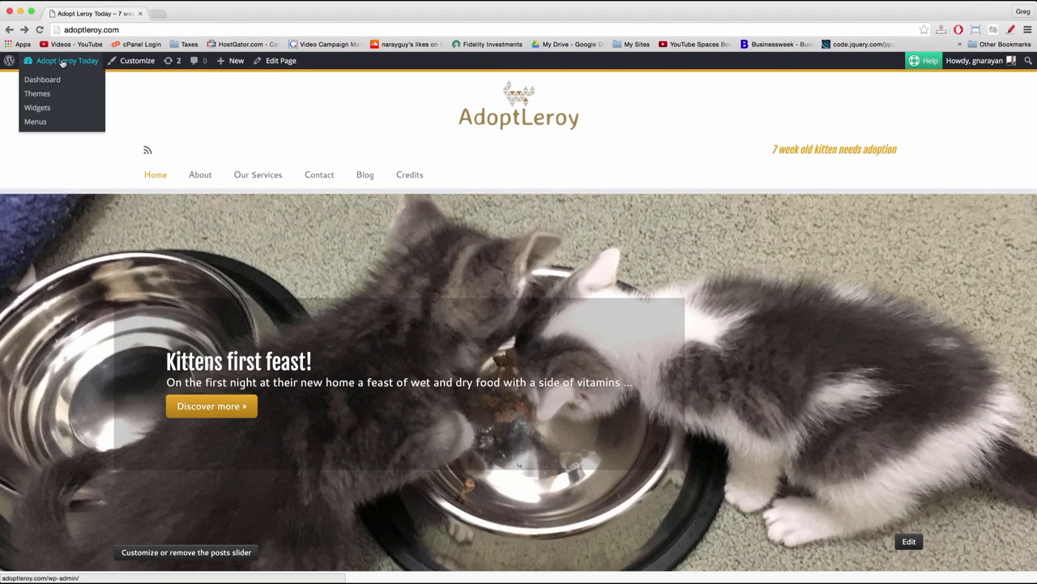
pyautogui.moveTo(239, 61)
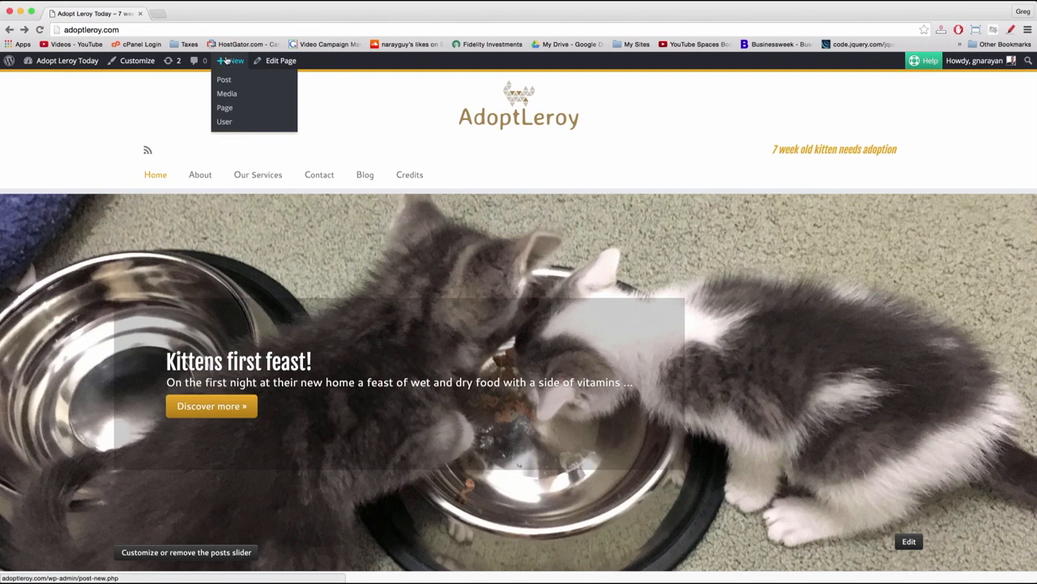
pyautogui.click(230, 93)
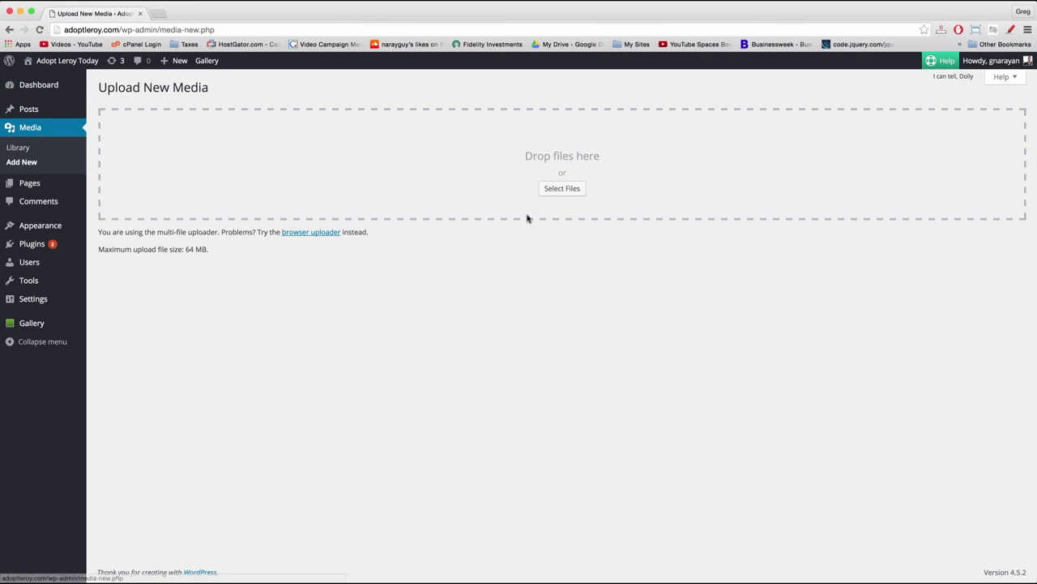
# Step: Upload every file in the desktop's photos-for-website folder to the site's media library
pyautogui.click(563, 191)
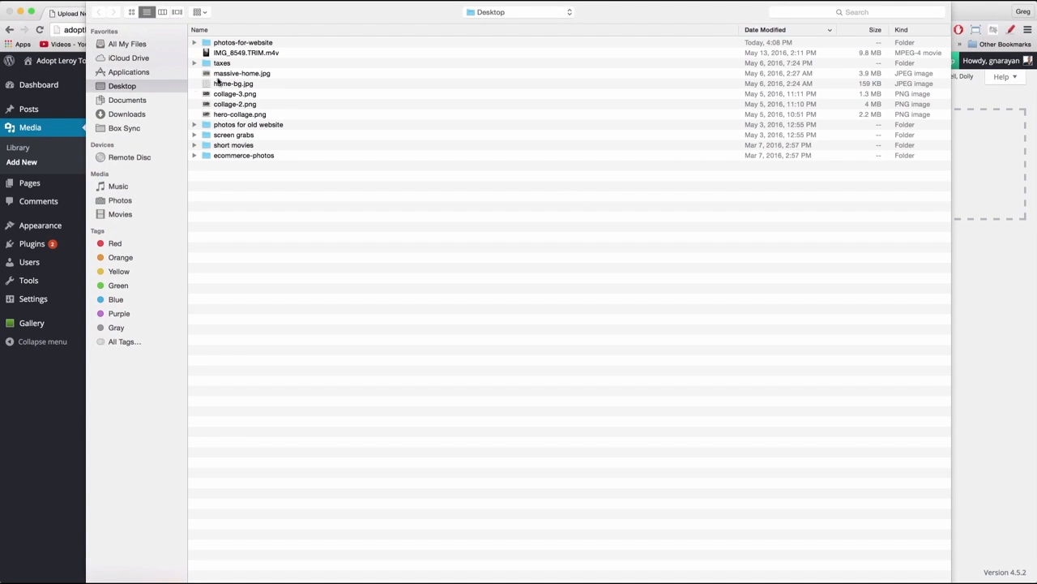
pyautogui.click(236, 44)
pyautogui.doubleClick(235, 46)
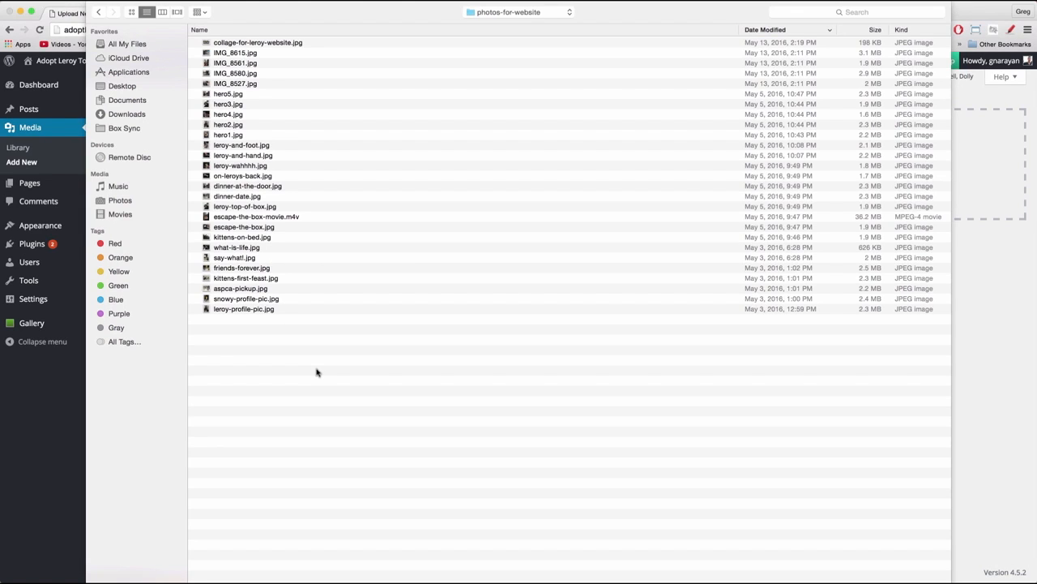
pyautogui.press('super+a')
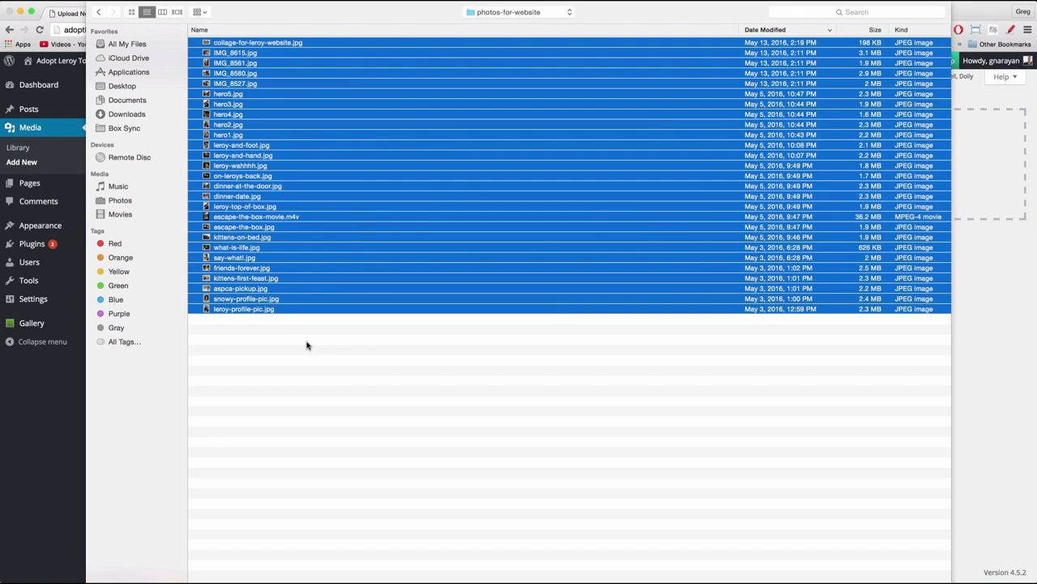
pyautogui.press('Return')
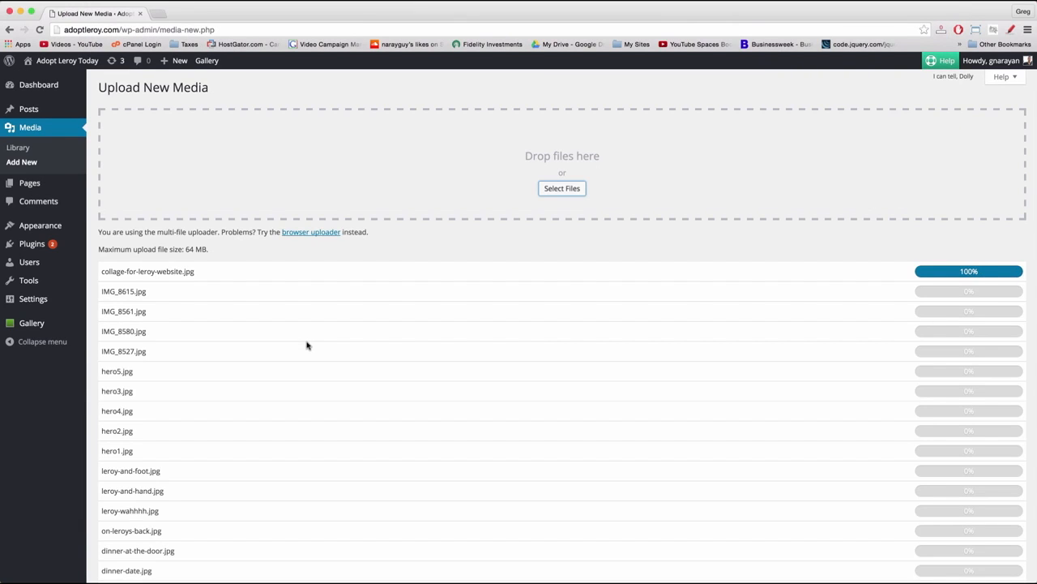
# Step: Examine the upload list to check the progress of each file from first to last
pyautogui.scroll(-2, 373, 345)
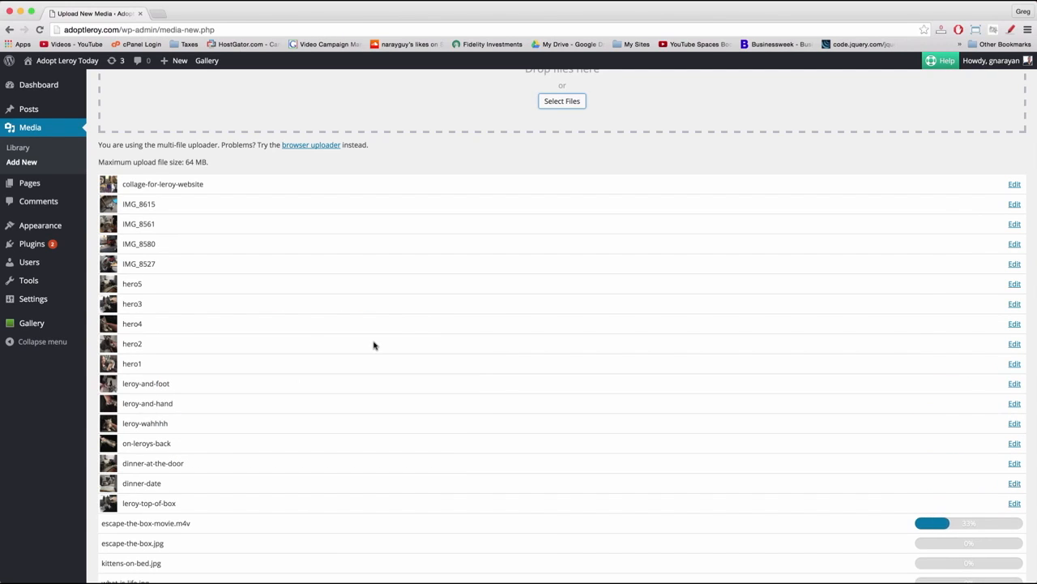
pyautogui.scroll(-4, 938, 487)
pyautogui.scroll(6, 937, 487)
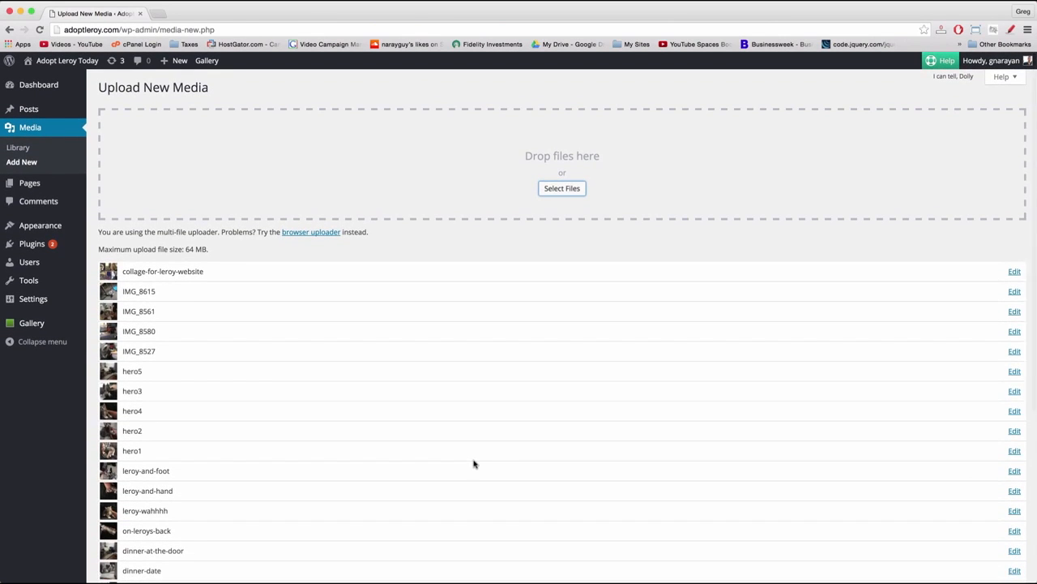
pyautogui.scroll(-5, 474, 464)
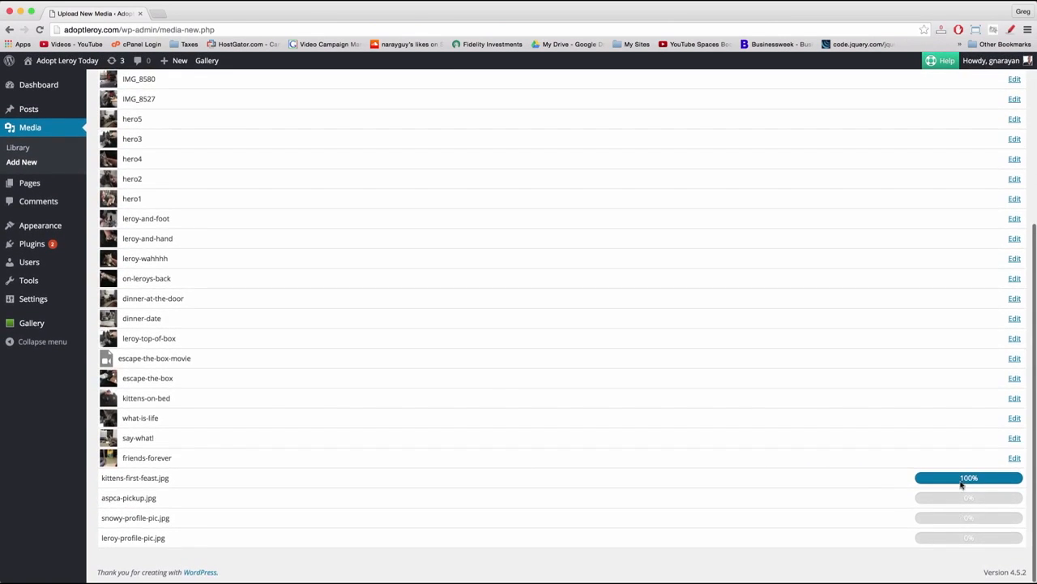
pyautogui.scroll(5, 715, 461)
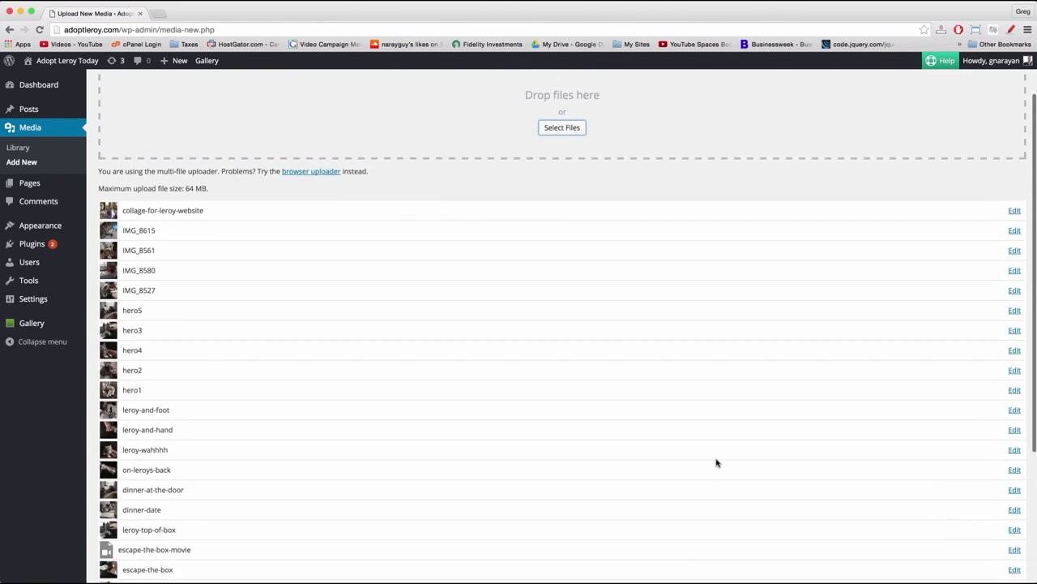
pyautogui.scroll(-5, 716, 462)
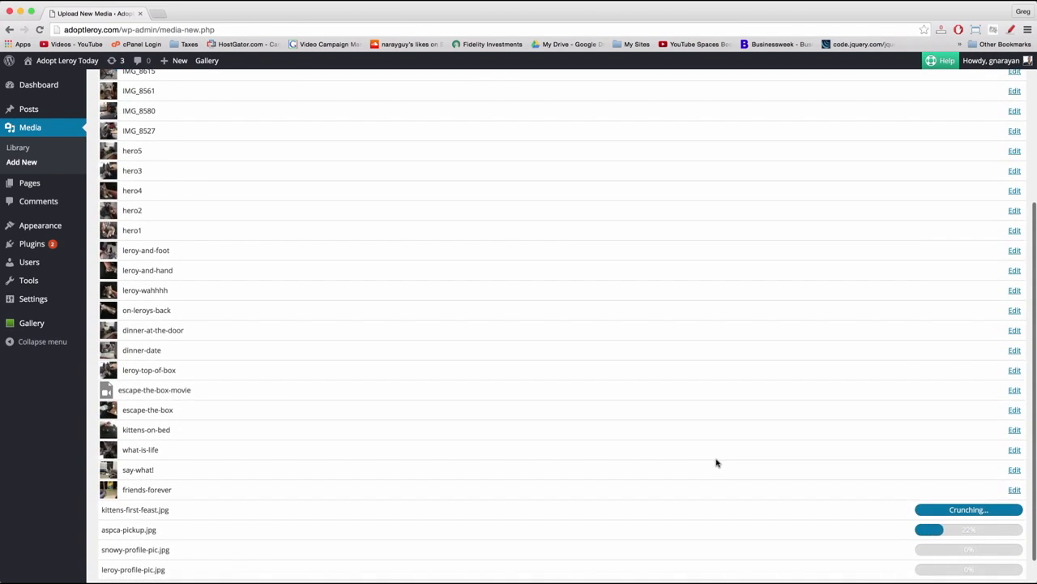
pyautogui.scroll(-1, 716, 463)
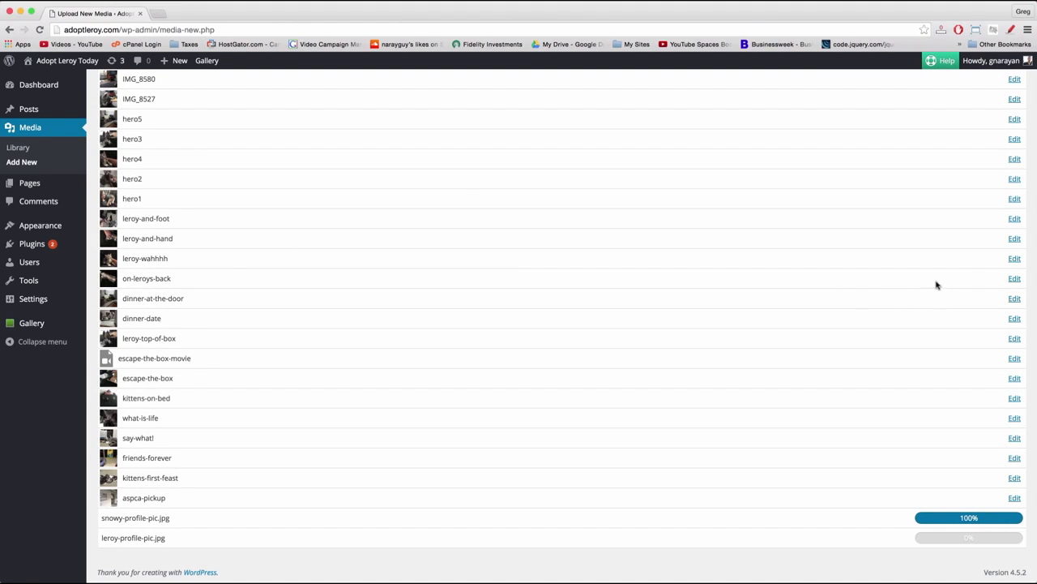
# Step: Open the uploaded leroy-wahhhh image for editing and view its permalink page on the site
pyautogui.click(1015, 260)
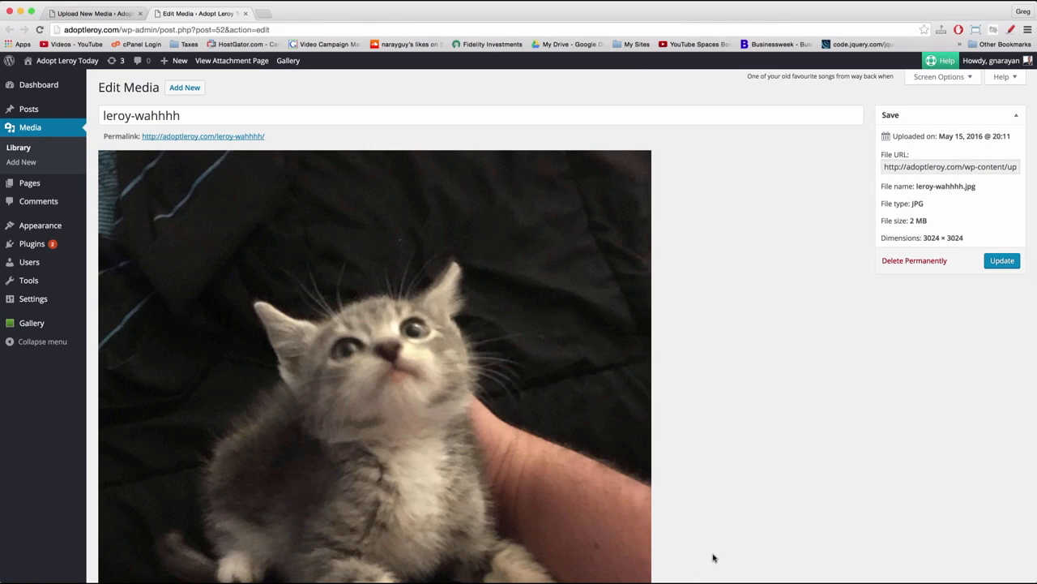
pyautogui.click(162, 138)
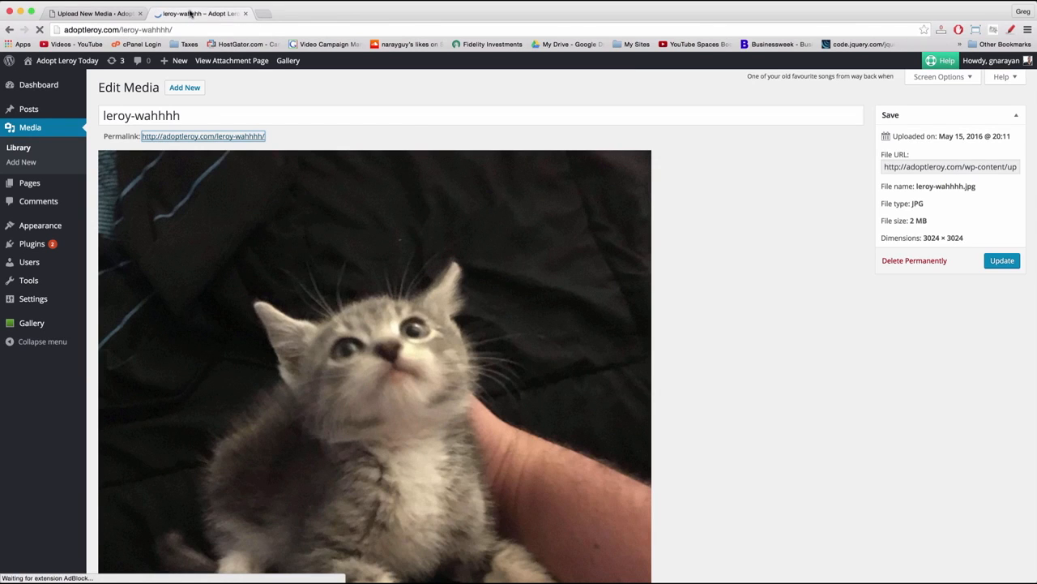
pyautogui.scroll(-5, 445, 301)
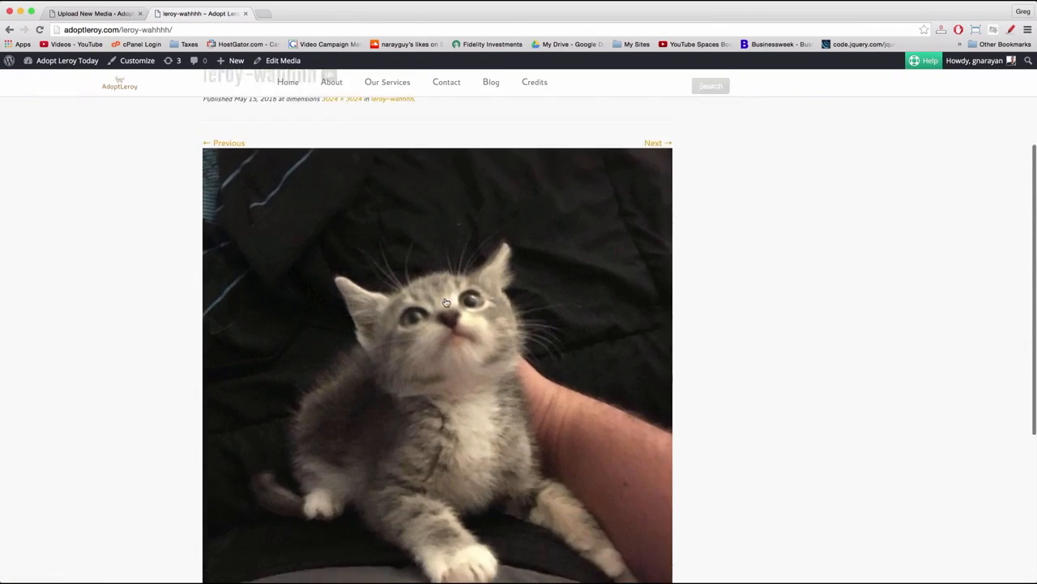
# Step: Return to the leroy-wahhhh image's media editing page and examine its file size and dimensions
pyautogui.scroll(5, 445, 301)
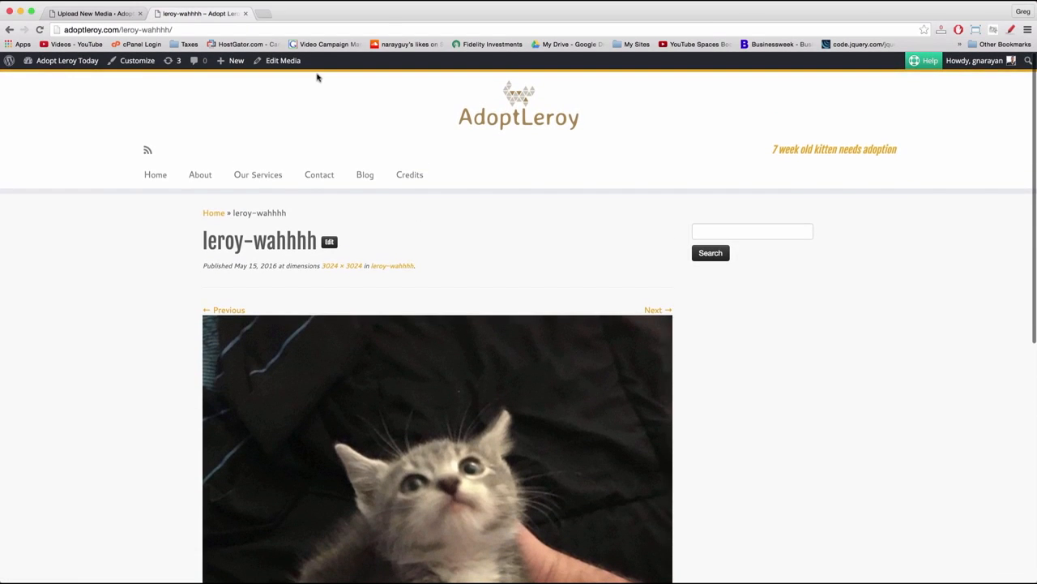
pyautogui.click(283, 60)
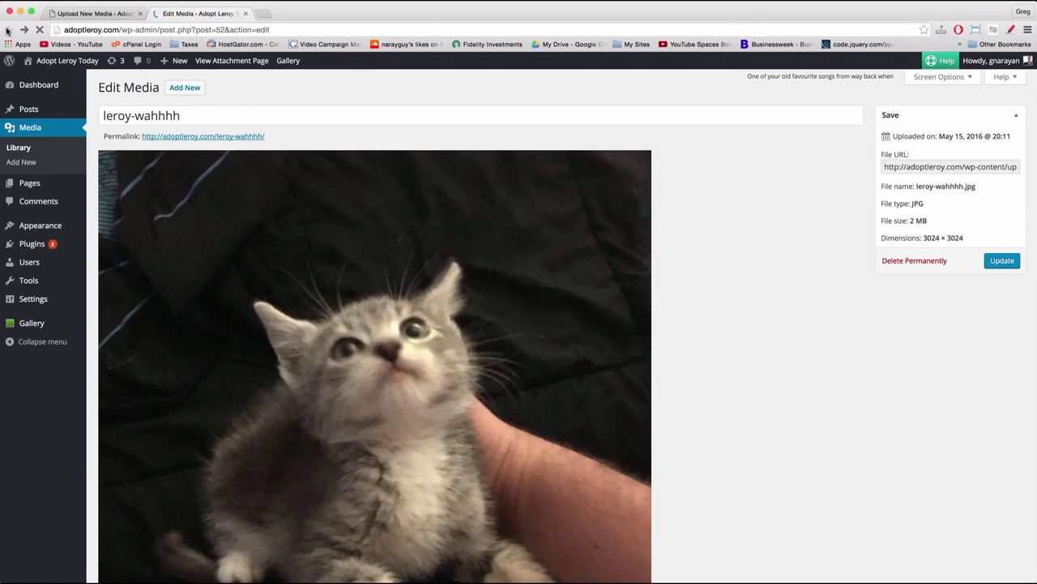
pyautogui.scroll(-5, 723, 193)
pyautogui.scroll(5, 723, 192)
pyautogui.scroll(-3, 515, 251)
pyautogui.scroll(-3, 515, 252)
pyautogui.moveTo(881, 239); pyautogui.dragTo(966, 241)
pyautogui.click(918, 219)
# Step: Open the adoptleroy.com home page in a new tab and examine the image placeholder sizes of the featured pages
pyautogui.click(265, 14)
pyautogui.write('ad')
pyautogui.press('Return')
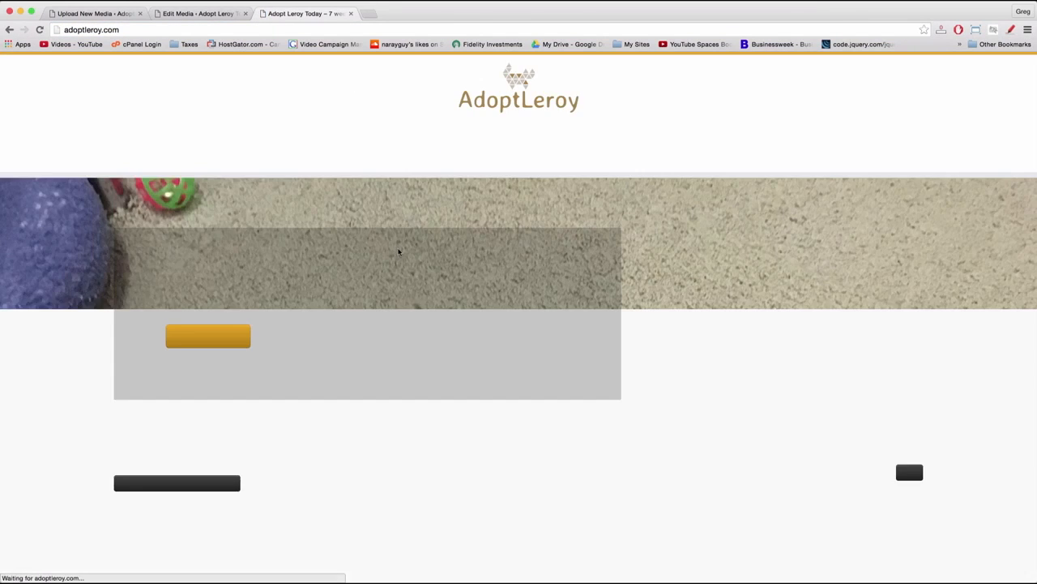
pyautogui.scroll(-5, 400, 324)
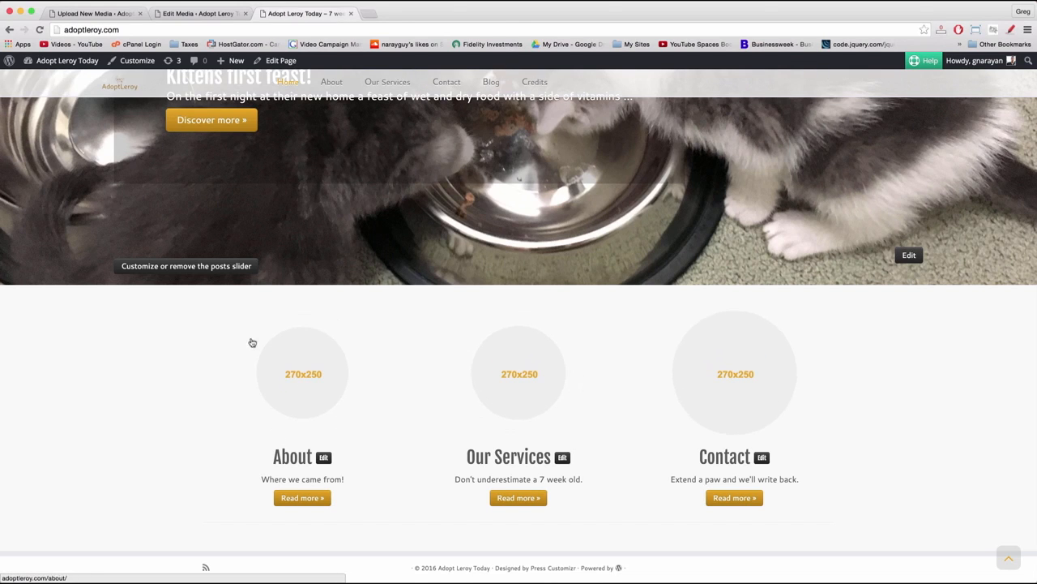
# Step: Go back to the leroy-wahhhh media page and open the picture in the image editor
pyautogui.click(208, 15)
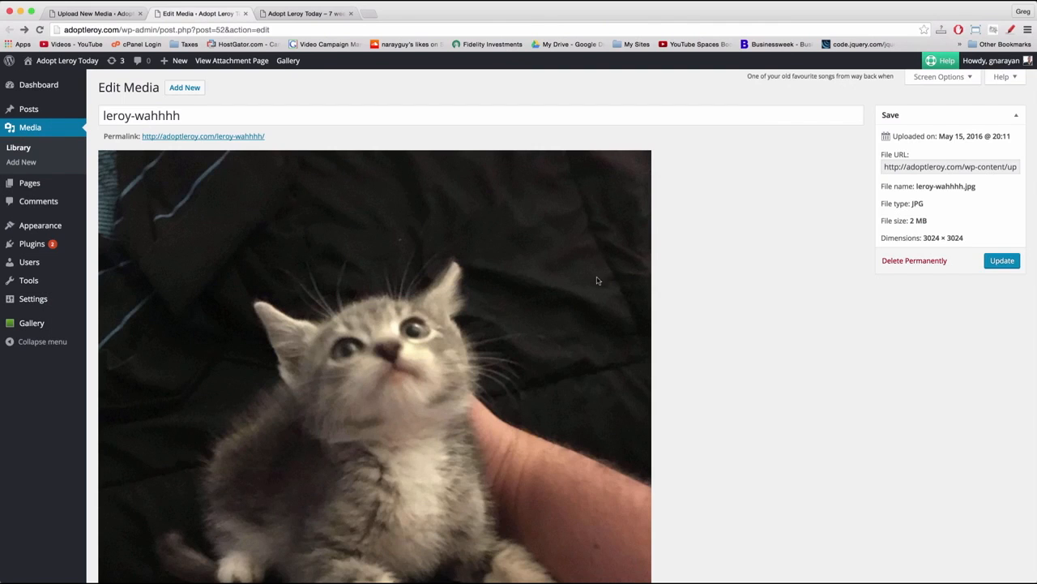
pyautogui.scroll(-5, 597, 281)
pyautogui.click(123, 377)
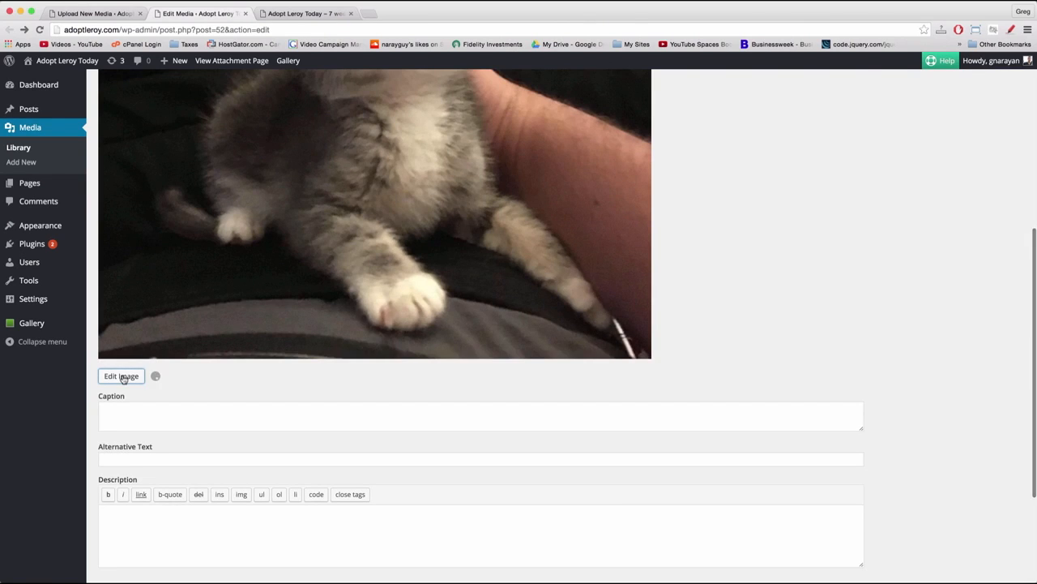
pyautogui.scroll(5, 614, 245)
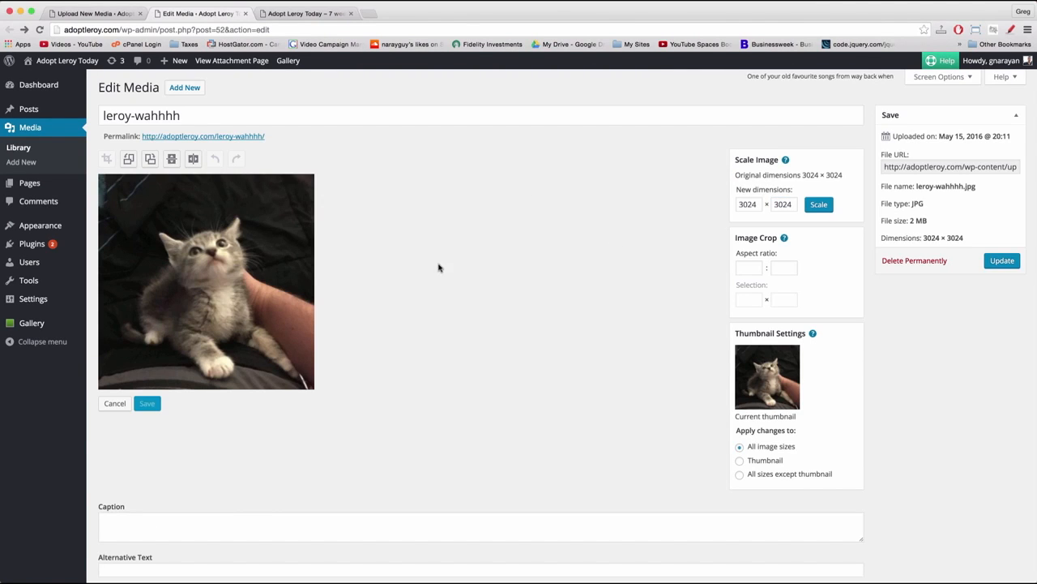
# Step: Scale the leroy-wahhhh image to 400 × 400
pyautogui.doubleClick(743, 204)
pyautogui.press('Tab')
pyautogui.doubleClick(747, 204)
pyautogui.doubleClick(783, 203)
pyautogui.doubleClick(745, 204)
pyautogui.write('00')
pyautogui.click(683, 250)
pyautogui.moveTo(881, 222); pyautogui.dragTo(934, 221)
pyautogui.click(912, 220)
pyautogui.click(815, 205)
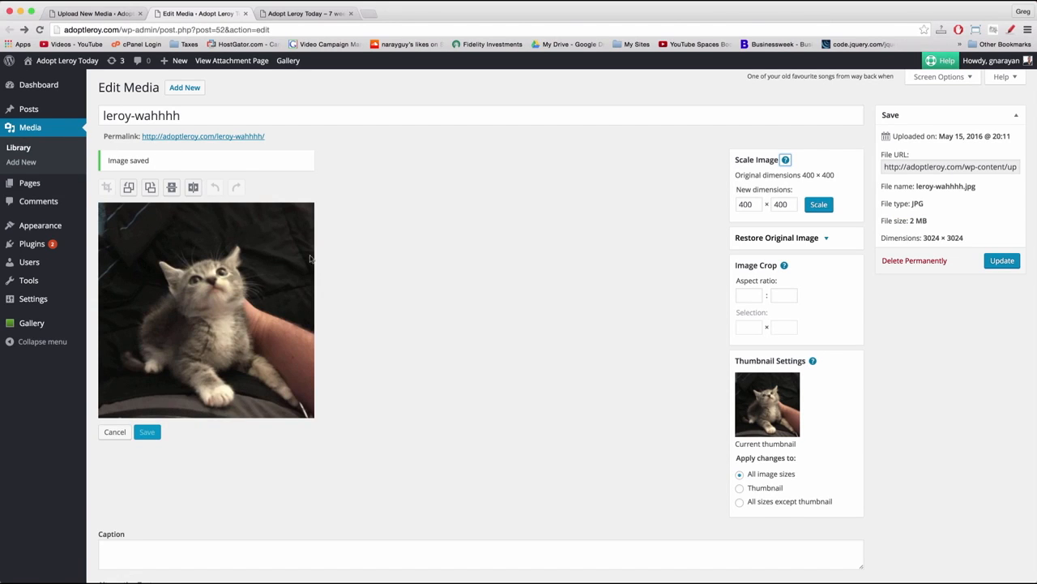
# Step: Update the leroy-wahhhh media entry and check its new file size
pyautogui.click(1002, 261)
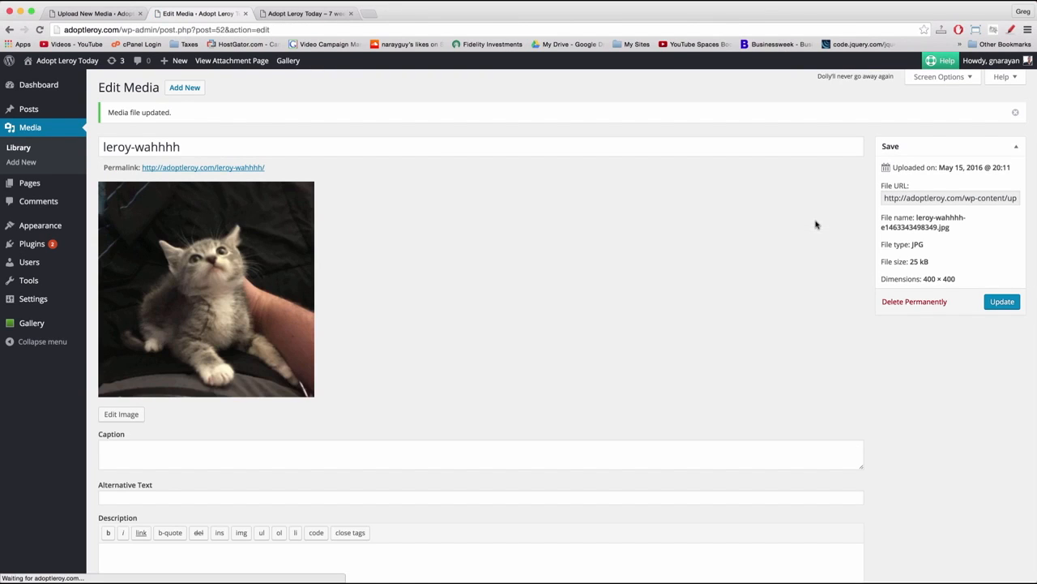
pyautogui.moveTo(931, 263); pyautogui.dragTo(910, 261)
pyautogui.click(931, 262)
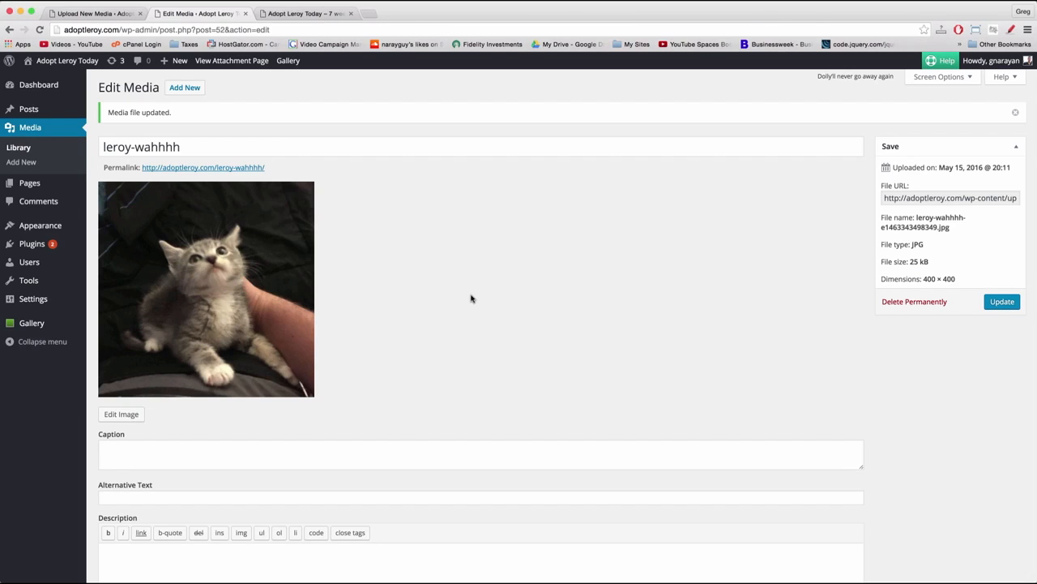
# Step: Go to the media library and open the leroy-top-of-box picture in the image editor
pyautogui.click(30, 128)
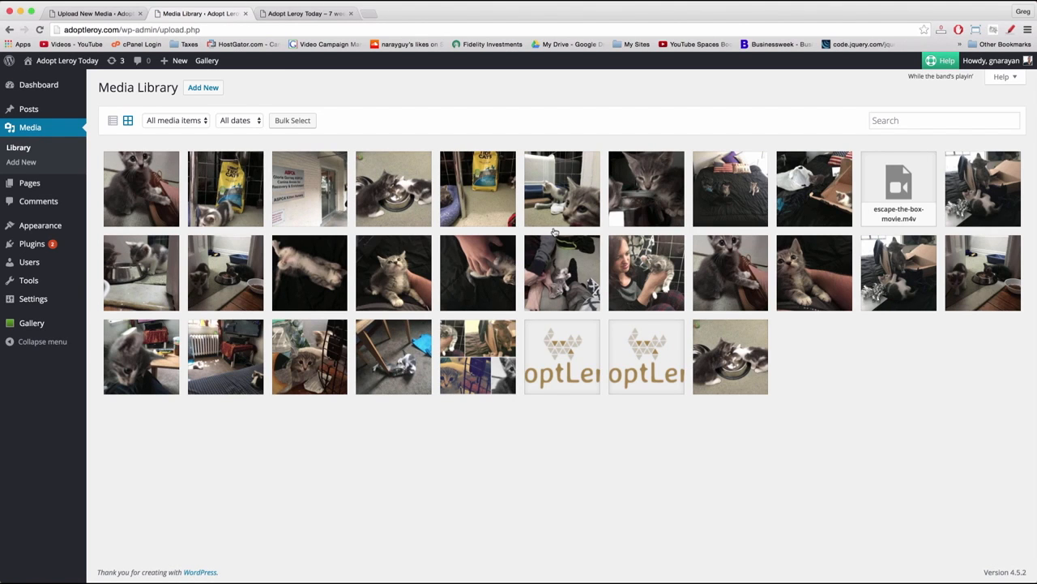
pyautogui.click(983, 188)
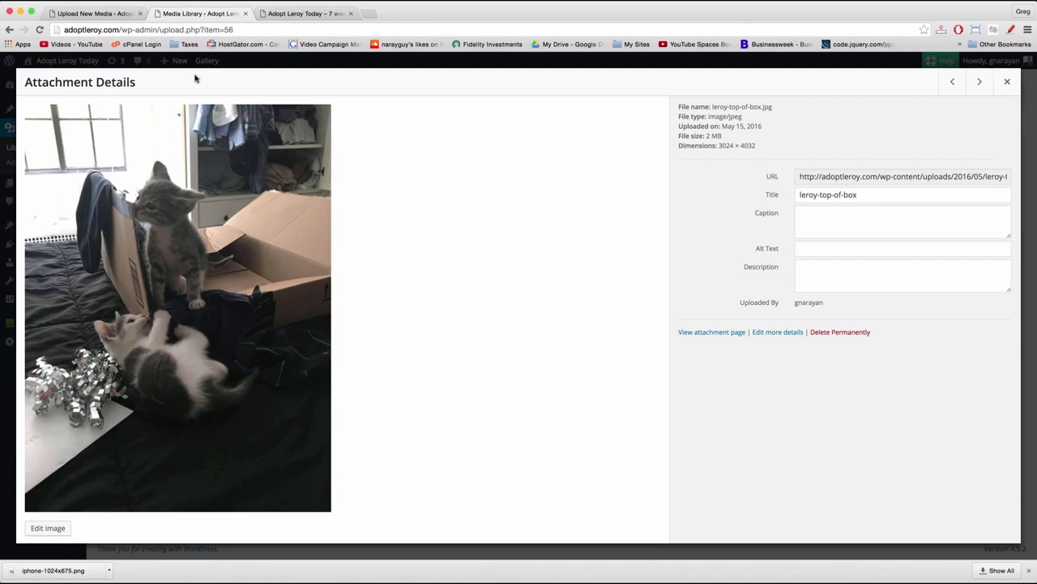
pyautogui.click(1006, 81)
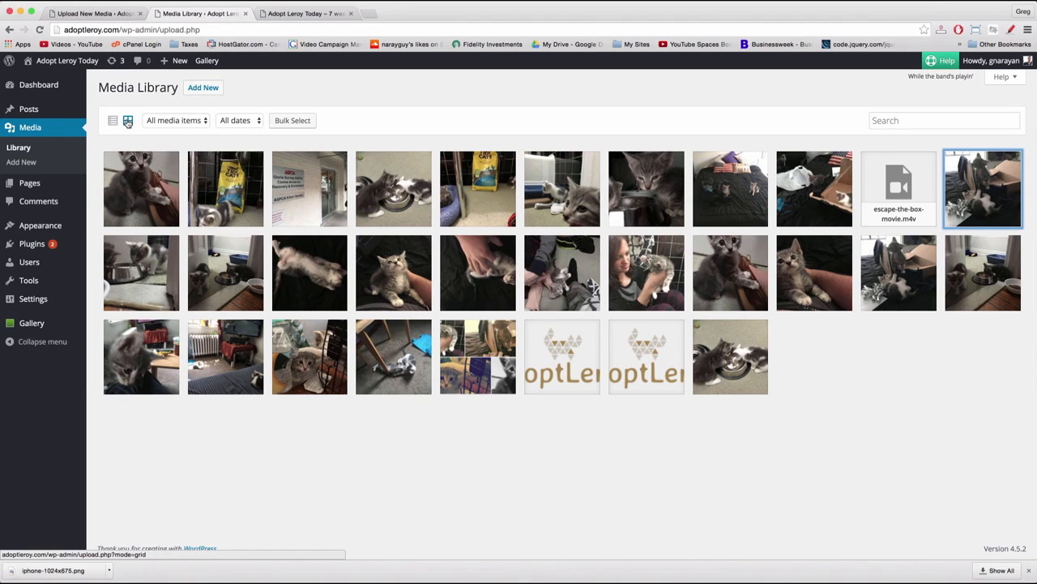
pyautogui.click(996, 204)
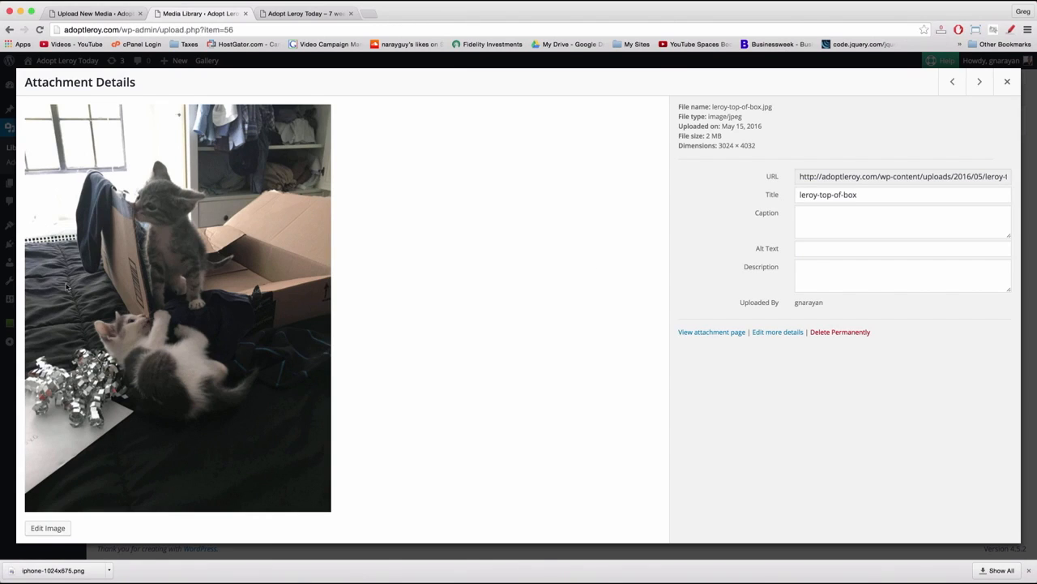
pyautogui.click(45, 528)
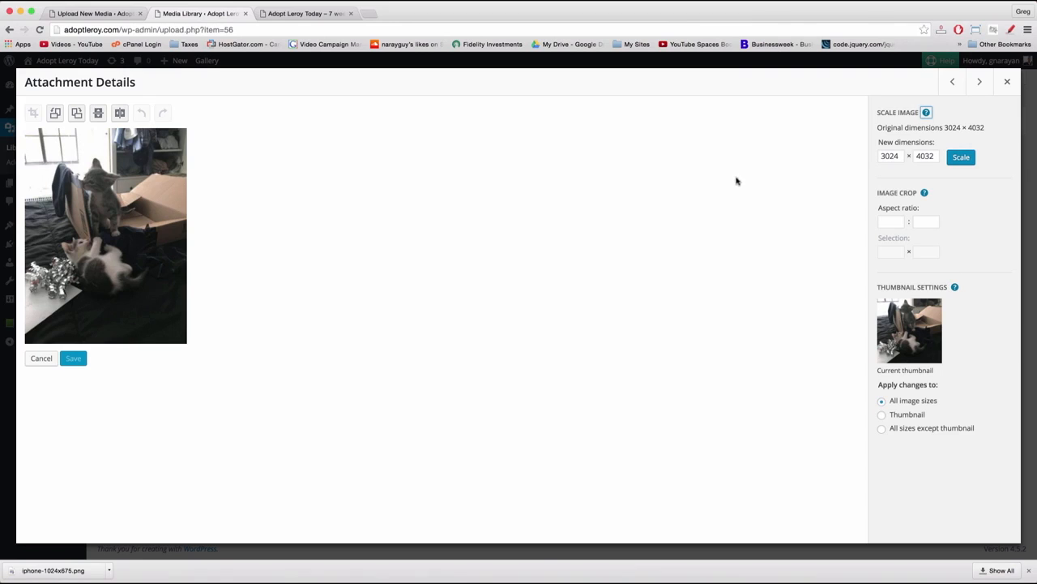
pyautogui.doubleClick(887, 191)
pyautogui.doubleClick(908, 191)
pyautogui.click(887, 222)
pyautogui.click(916, 221)
pyautogui.click(890, 222)
pyautogui.click(930, 223)
pyautogui.click(891, 226)
pyautogui.moveTo(183, 322); pyautogui.dragTo(21, 210)
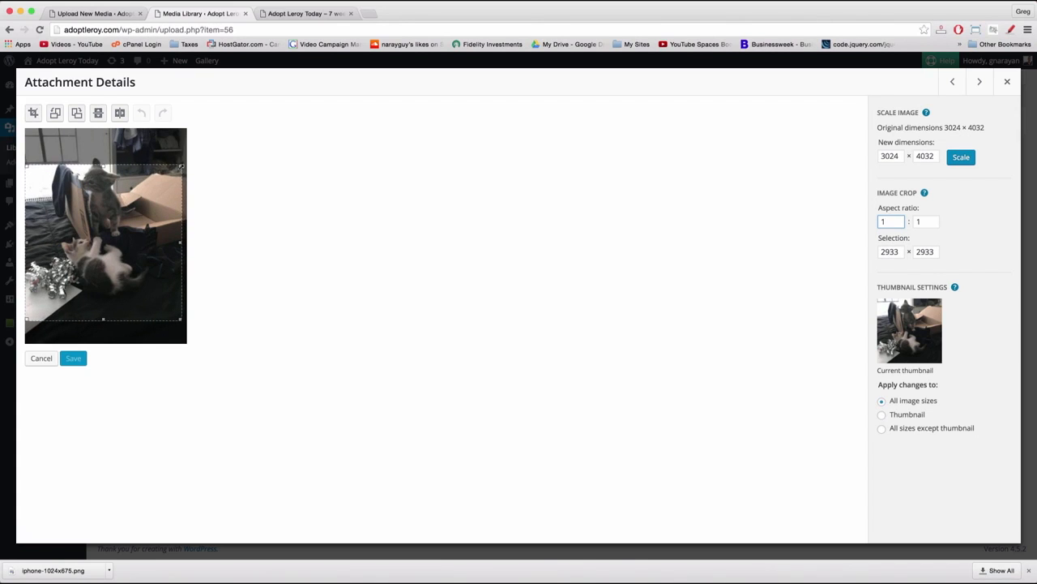
pyautogui.moveTo(181, 165); pyautogui.dragTo(173, 198)
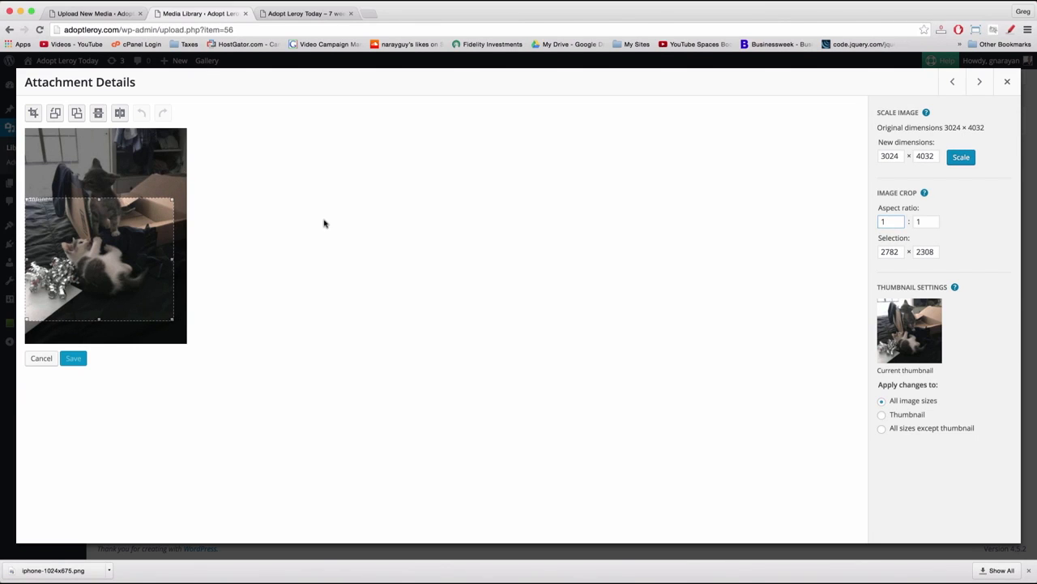
pyautogui.click(40, 358)
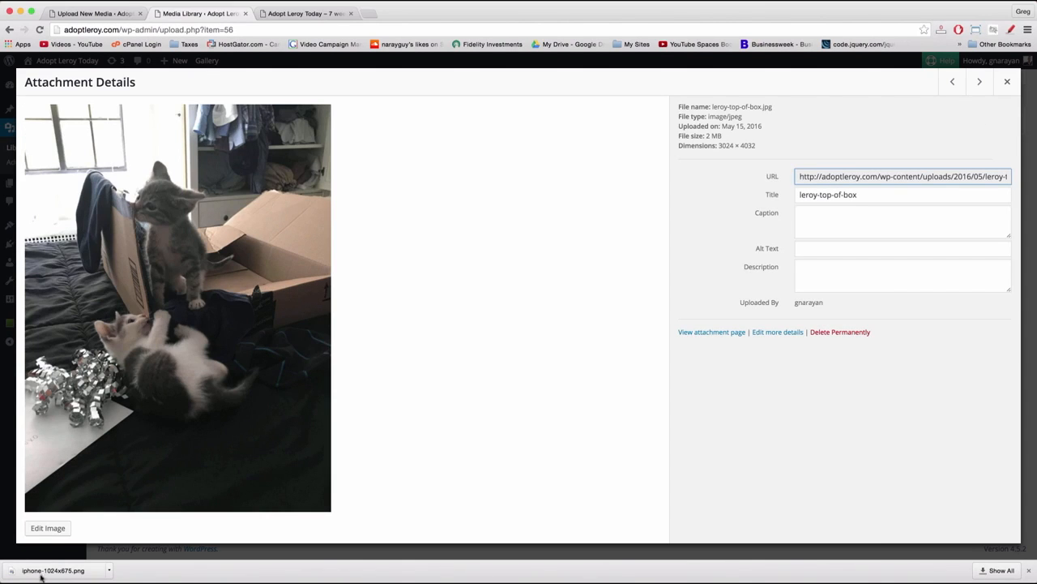
# Step: Reopen the image editor for leroy-top-of-box and crop the picture to a 1:1 aspect ratio with a 3024 × 3024 selection around the kittens
pyautogui.click(40, 528)
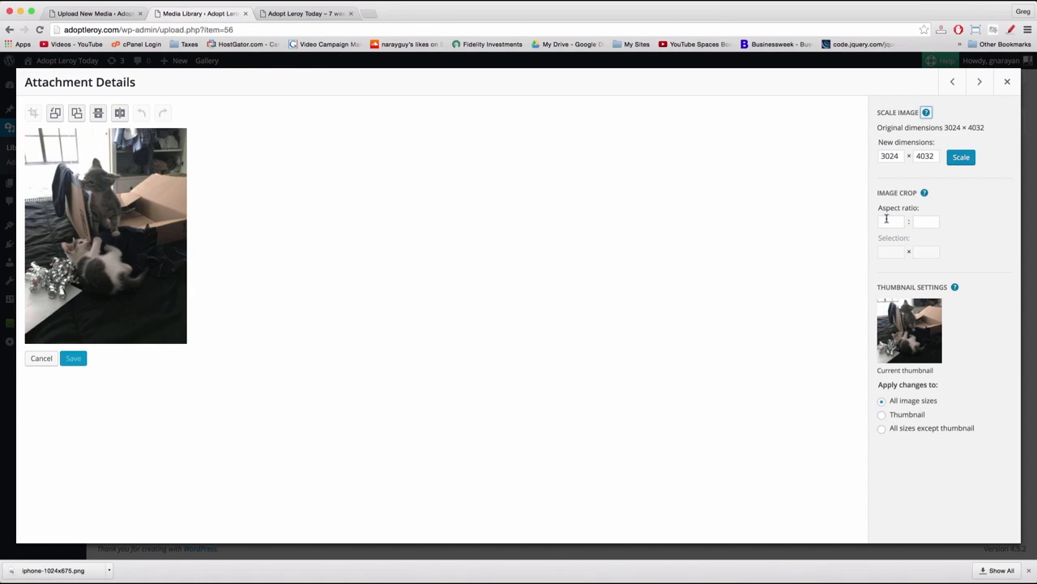
pyautogui.press('Tab')
pyautogui.click(887, 220)
pyautogui.write('1')
pyautogui.press('Tab')
pyautogui.write('1')
pyautogui.moveTo(183, 305); pyautogui.dragTo(12, 132)
pyautogui.moveTo(181, 146); pyautogui.dragTo(199, 141)
pyautogui.moveTo(149, 171); pyautogui.dragTo(148, 174)
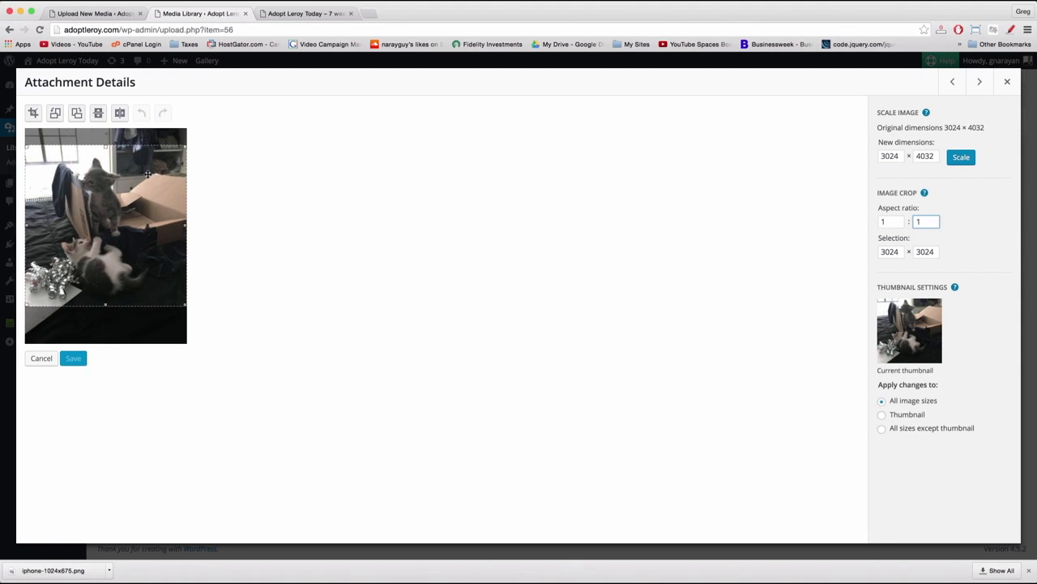
pyautogui.click(35, 114)
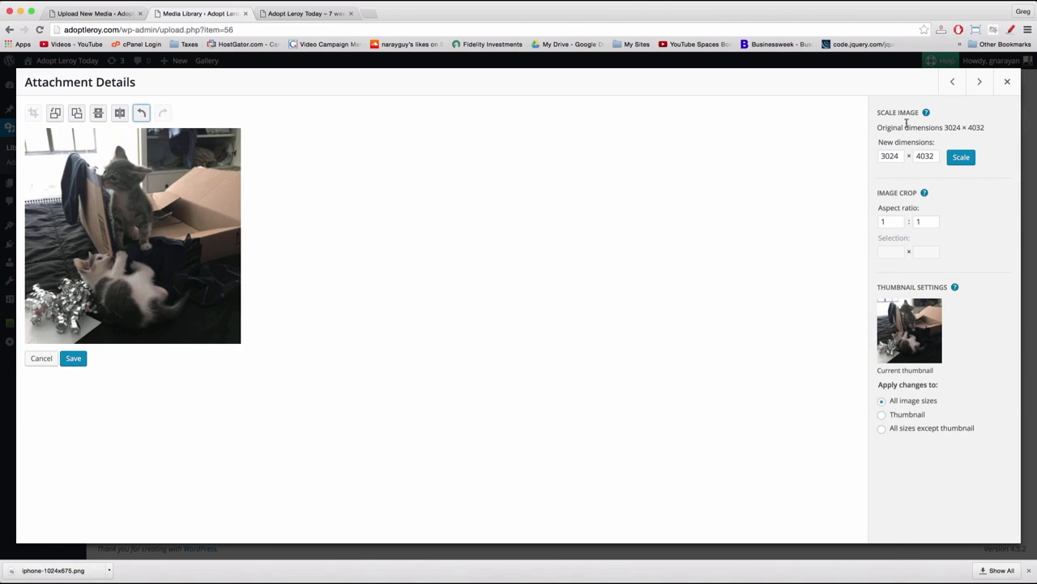
# Step: Save the square crop of the leroy-top-of-box image for all image sizes
pyautogui.doubleClick(887, 154)
pyautogui.doubleClick(925, 154)
pyautogui.doubleClick(896, 156)
pyautogui.doubleClick(916, 154)
pyautogui.doubleClick(881, 156)
pyautogui.doubleClick(931, 155)
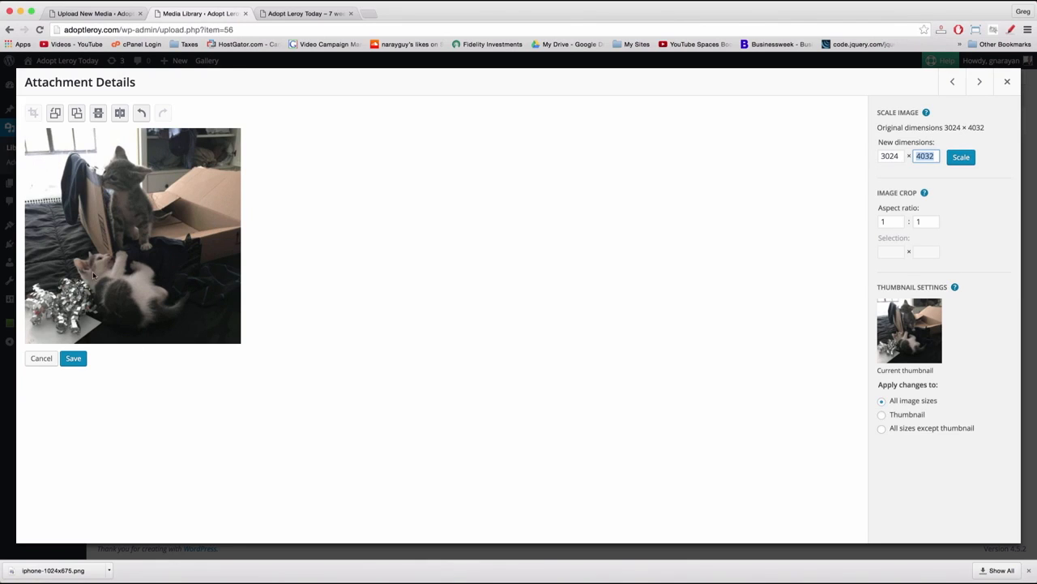
pyautogui.click(368, 394)
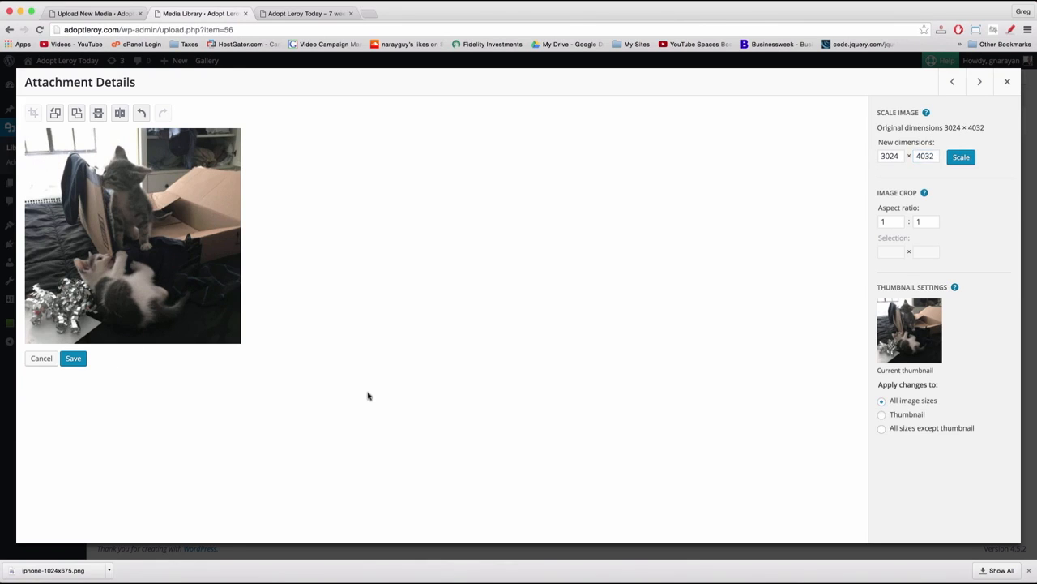
pyautogui.click(74, 360)
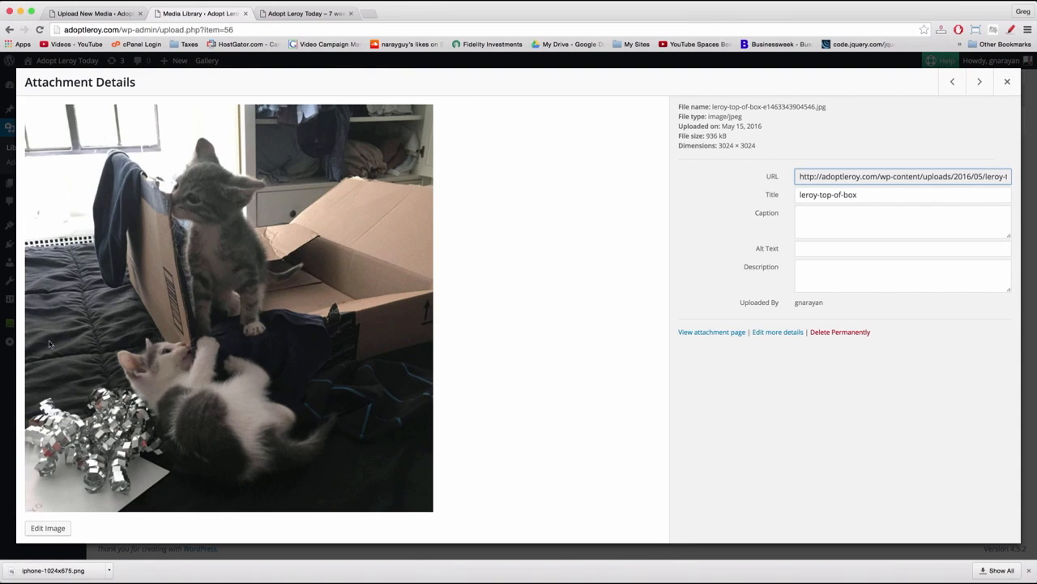
# Step: Scale the cropped leroy-top-of-box image to 400 × 400 and reopen its attachment details to check the dimensions
pyautogui.click(52, 528)
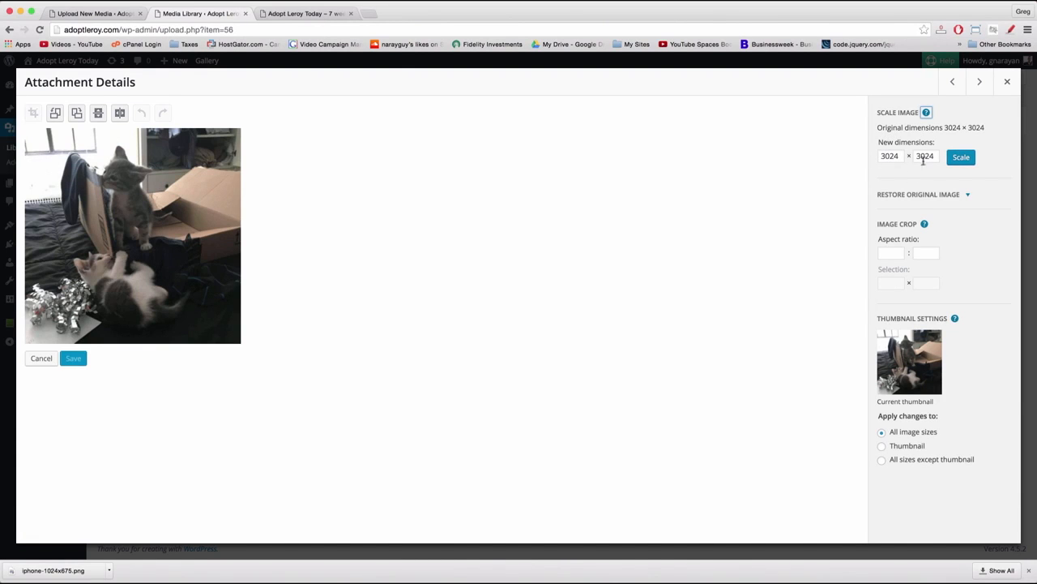
pyautogui.doubleClick(888, 155)
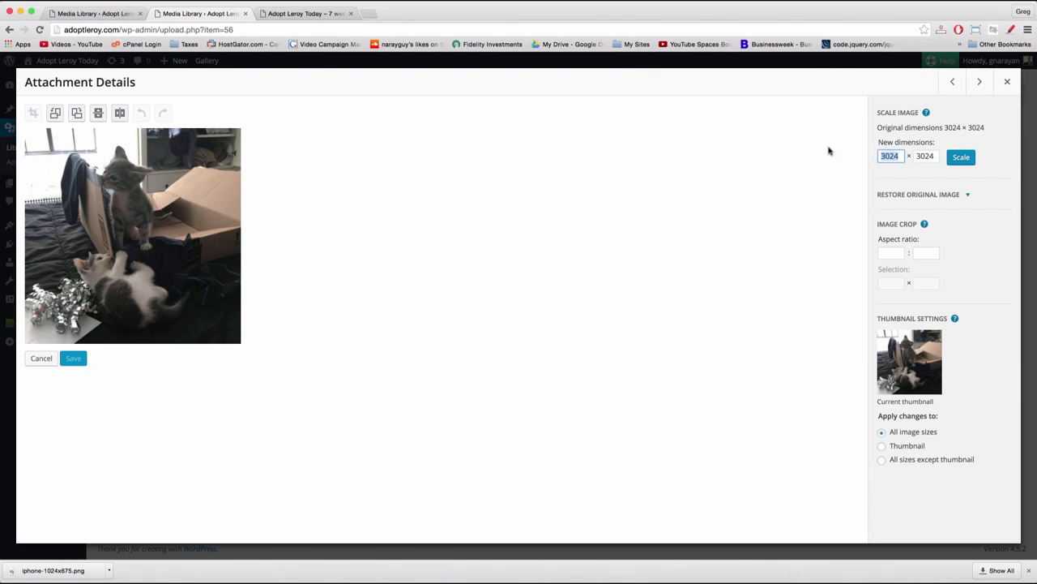
pyautogui.write('400')
pyautogui.click(956, 162)
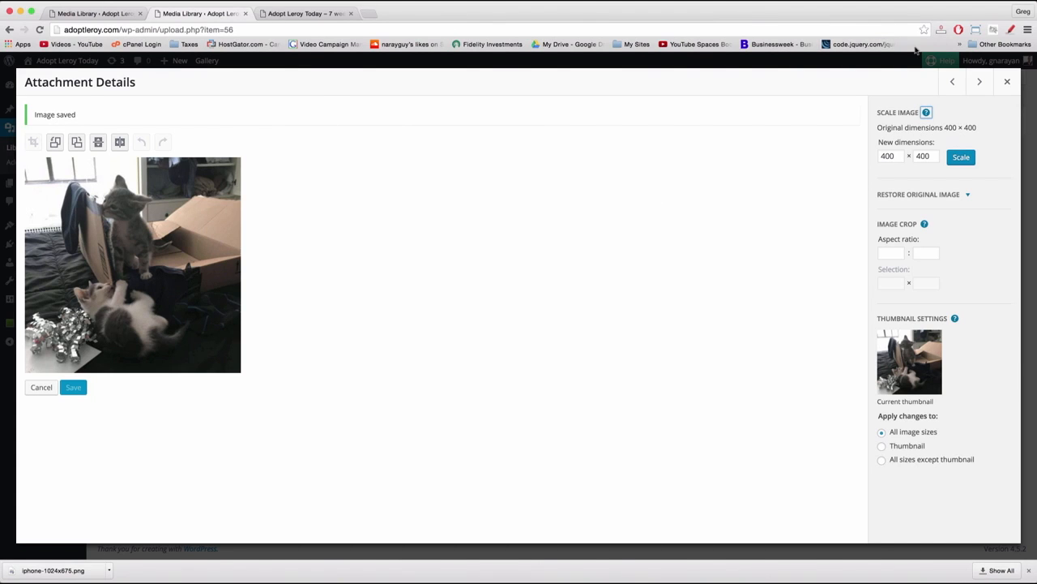
pyautogui.click(1005, 84)
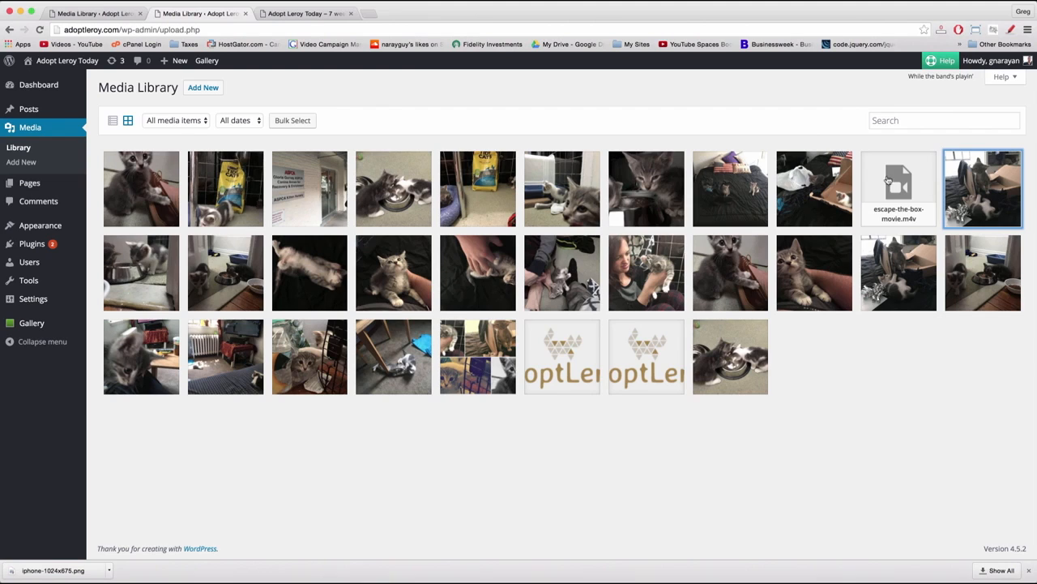
pyautogui.click(990, 212)
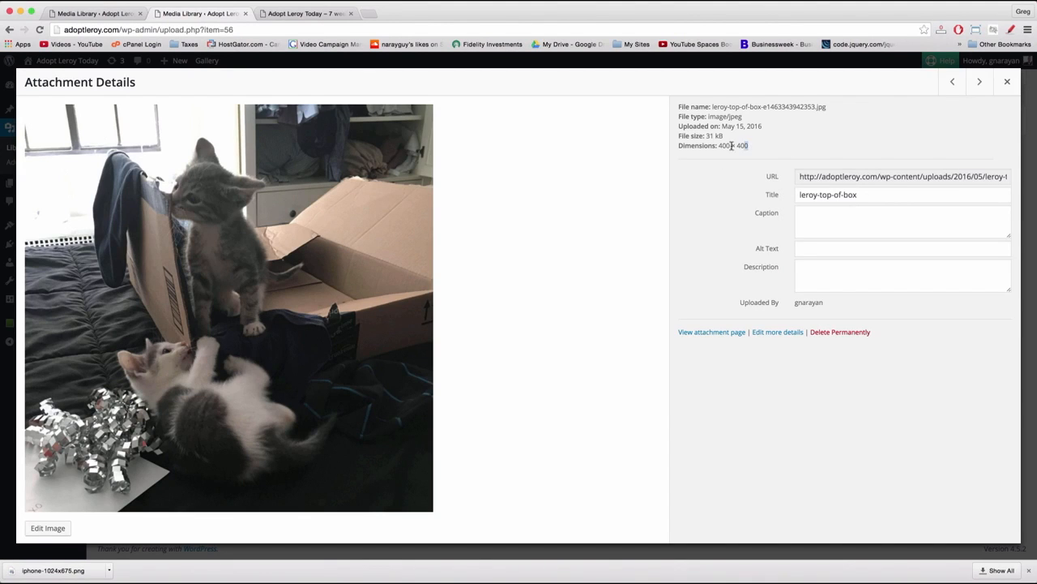